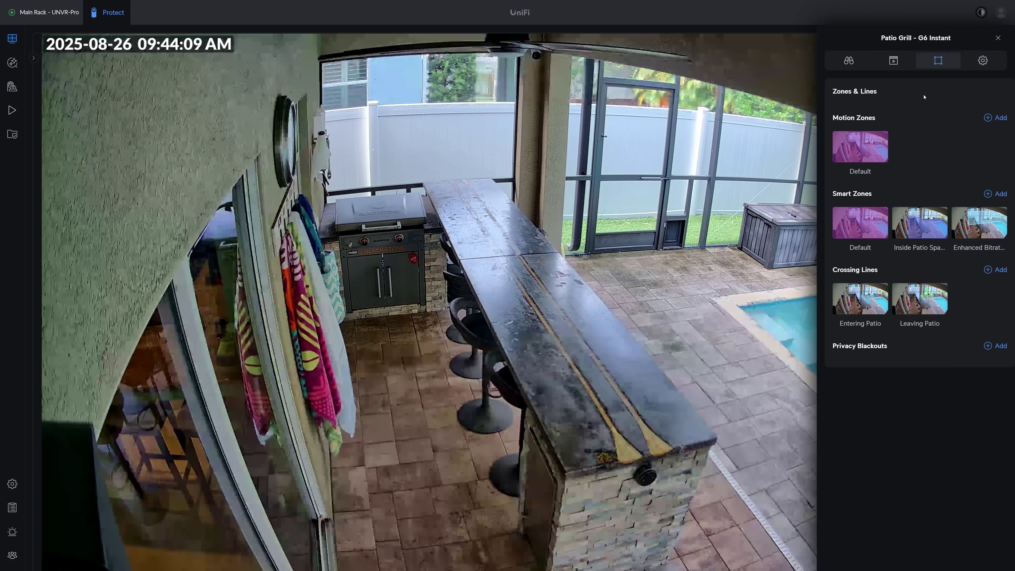
# Open the Patio Grill camera's Entering Patio crossing line from its thumbnail
pyautogui.click(860, 295)
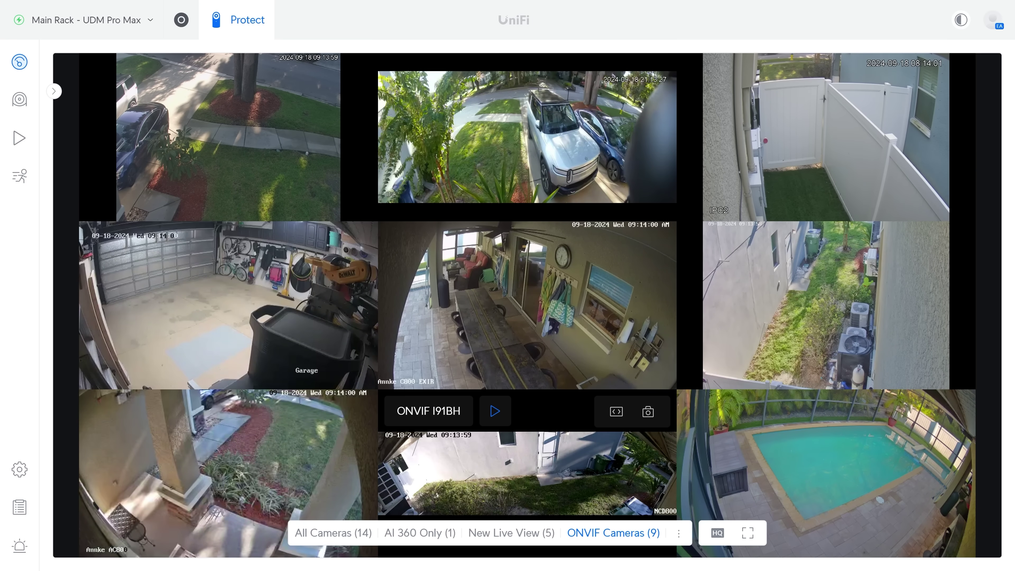
# Expand the ONVIF I91BH tile to a single view and scroll down its timeline
pyautogui.doubleClick(528, 472)
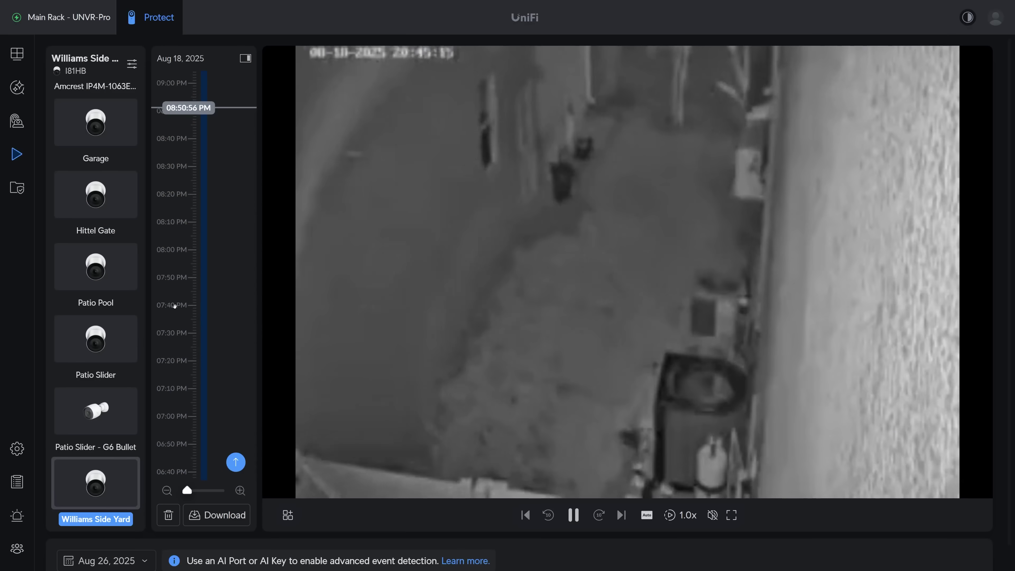
pyautogui.scroll(-15, 175, 306)
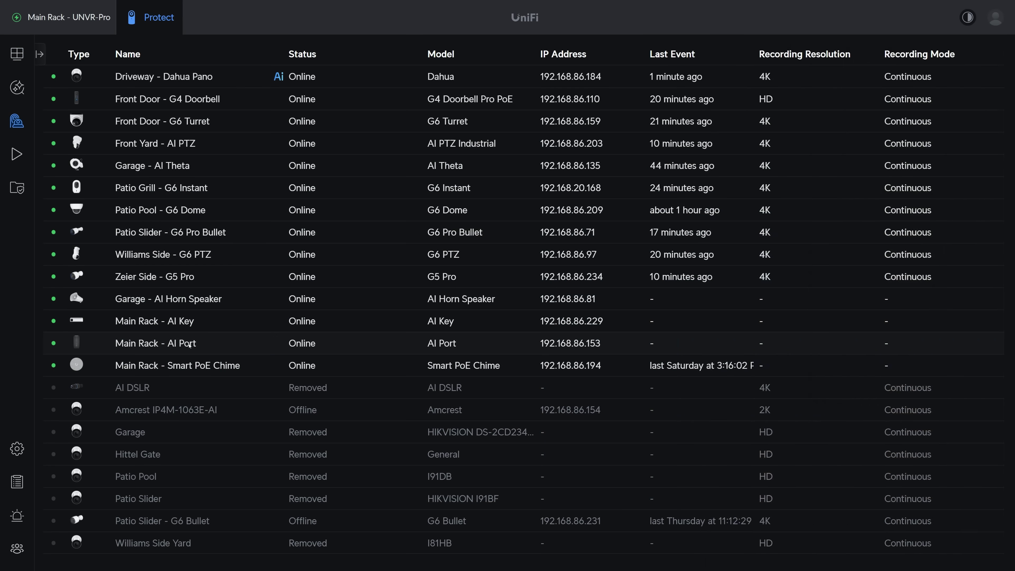
# Check the Main Rack AI Port's paired camera, then jump through Front Yard, Zeier Side and Patio Grill
pyautogui.click(190, 344)
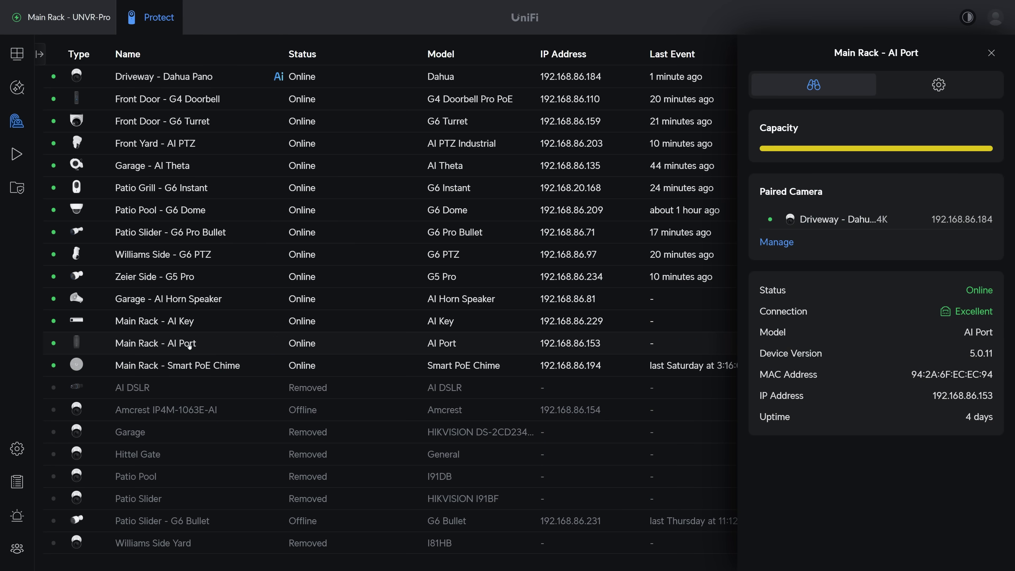
pyautogui.click(772, 242)
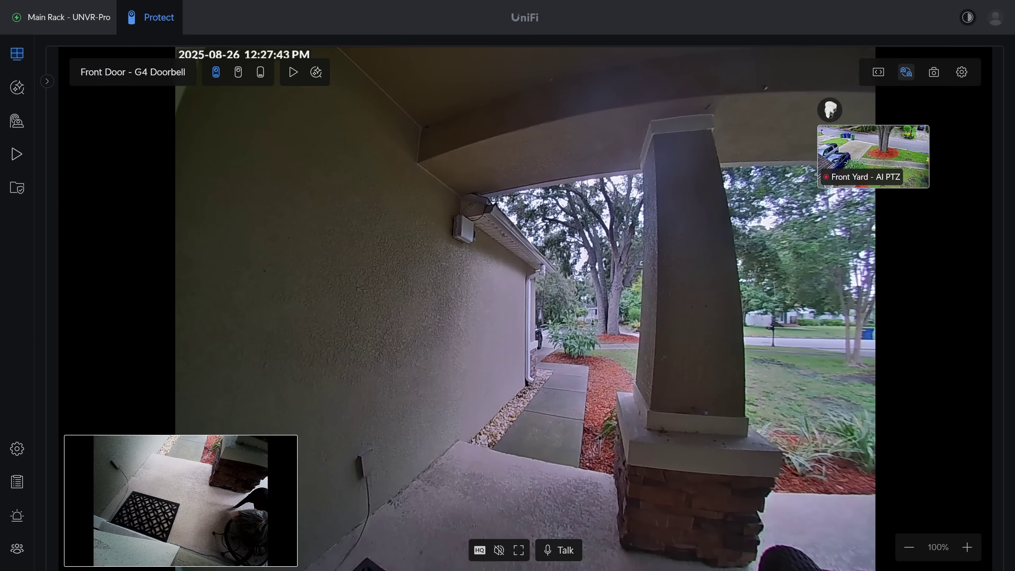
pyautogui.click(859, 144)
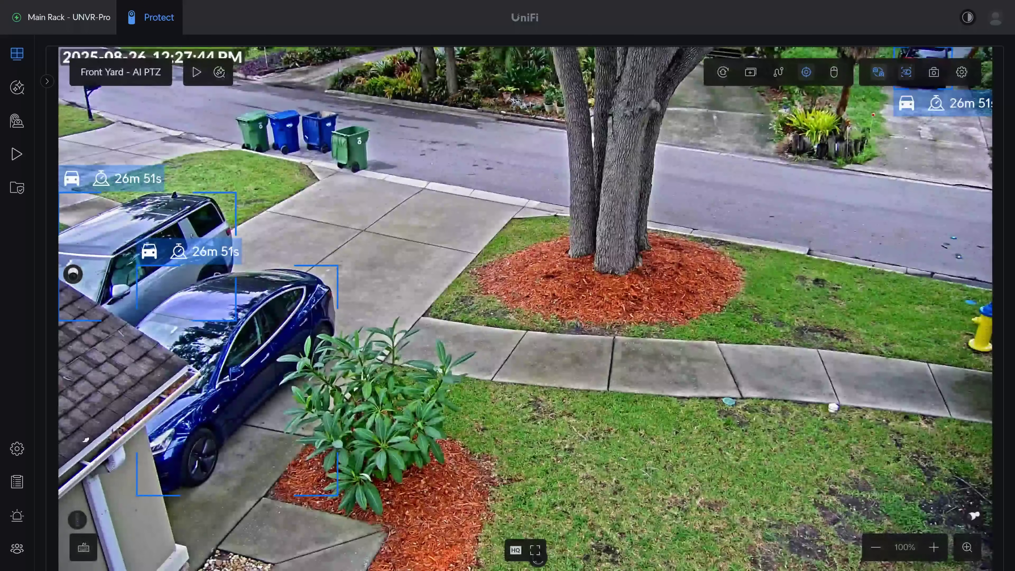
pyautogui.click(971, 480)
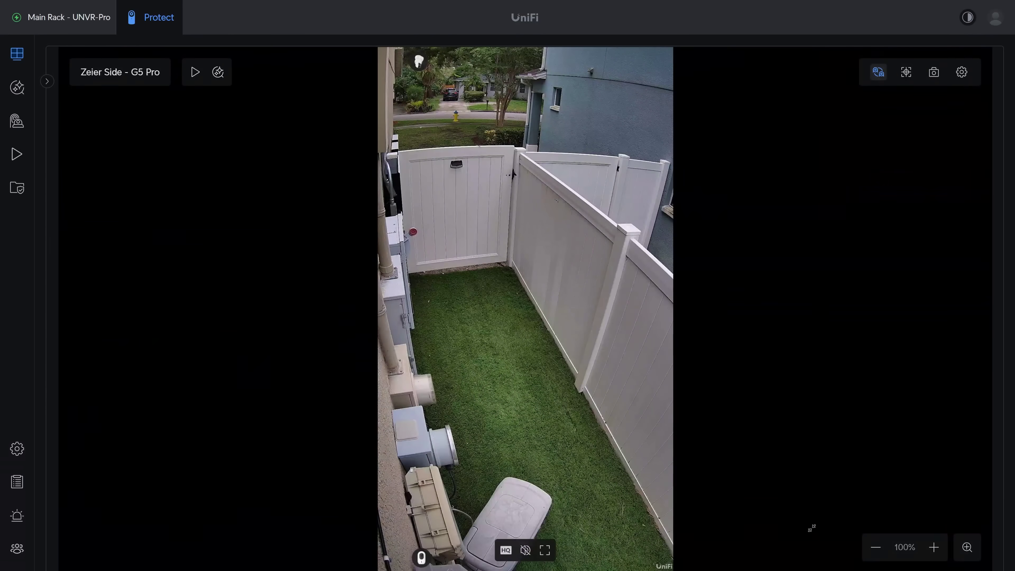
pyautogui.click(421, 556)
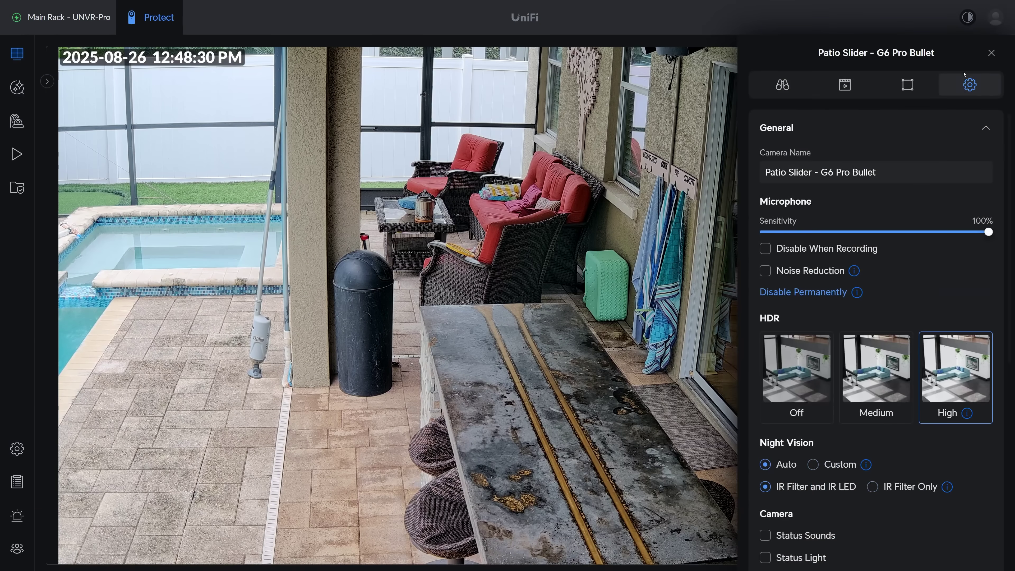
# Look over the Patio Slider camera's Seating Area smart zone
pyautogui.click(913, 86)
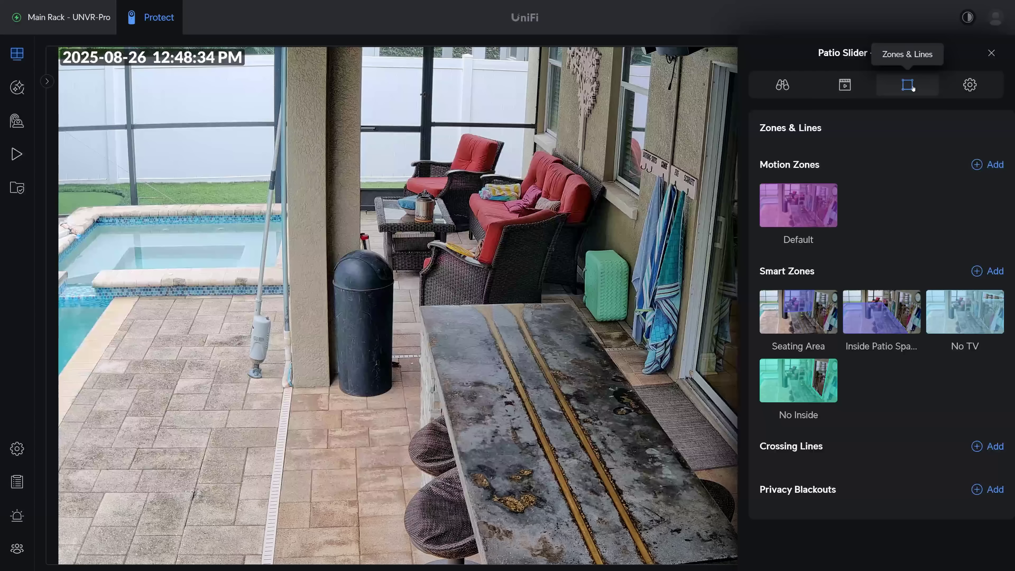
pyautogui.click(810, 304)
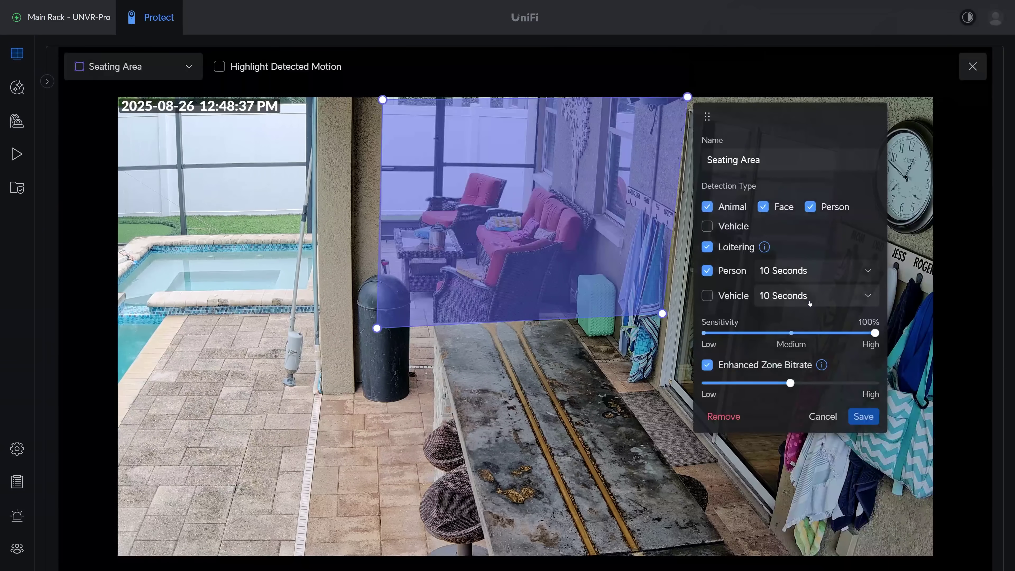
pyautogui.moveTo(824, 365)
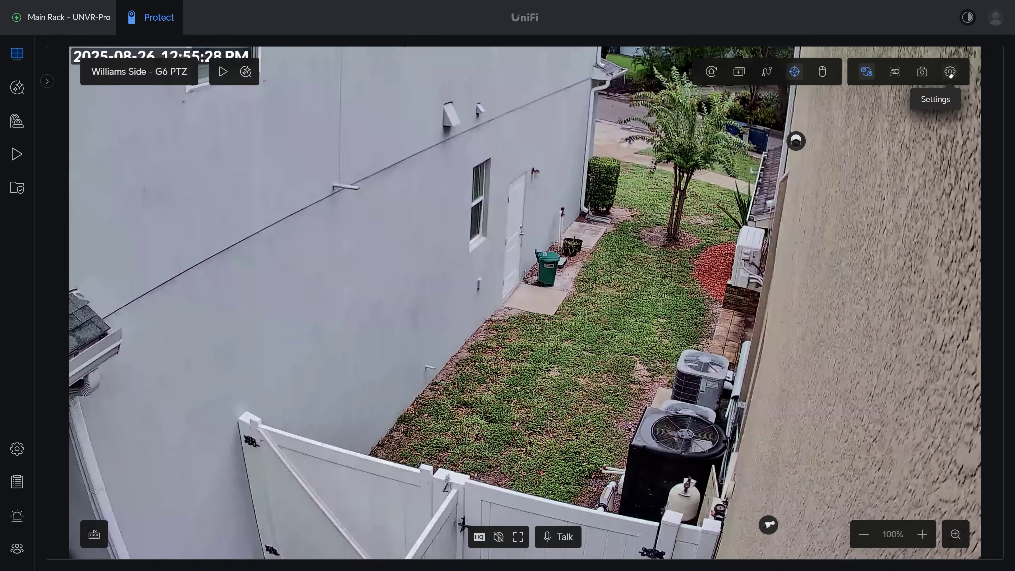
# Add a Williams Side smart zone around the AC units named AC Fans, with Enhanced Zone Bitrate on
pyautogui.click(951, 74)
pyautogui.click(924, 86)
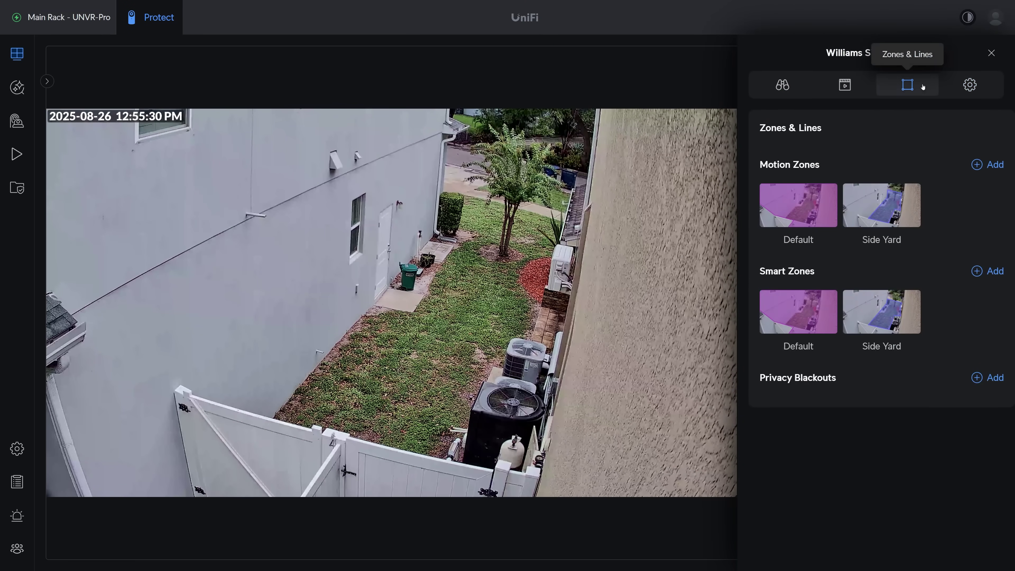
pyautogui.click(979, 272)
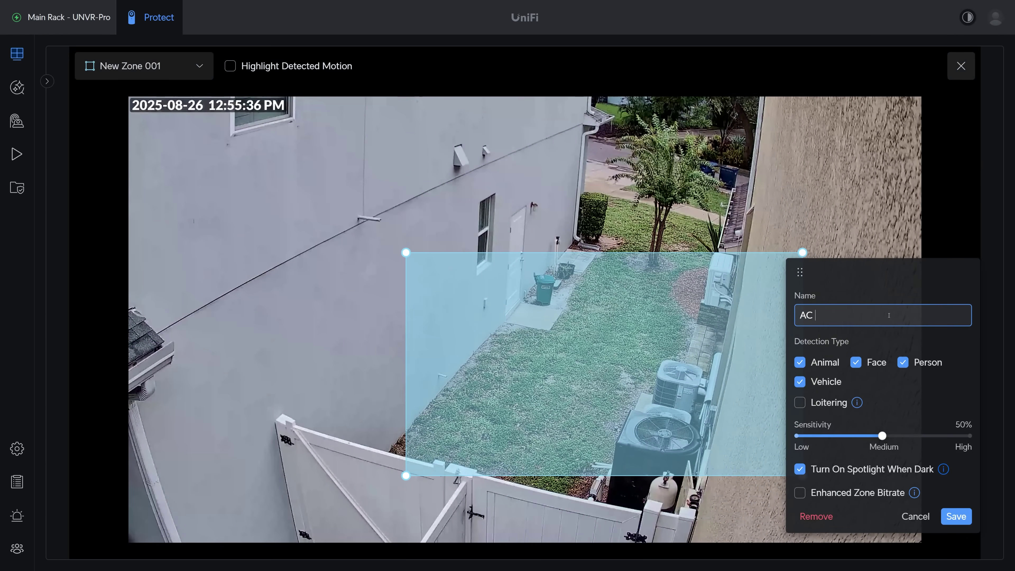
pyautogui.moveTo(407, 253); pyautogui.dragTo(647, 346)
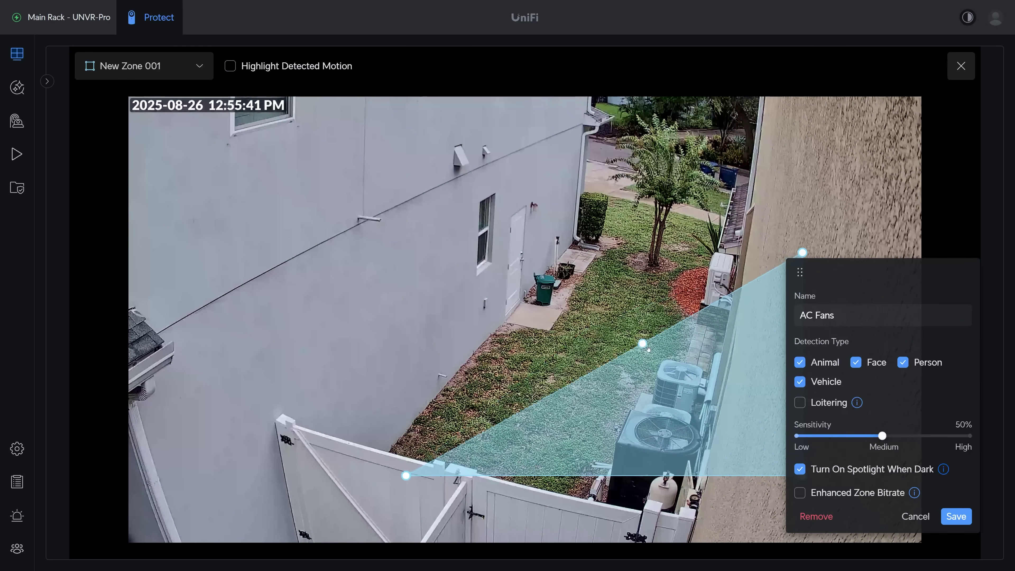
pyautogui.moveTo(406, 475); pyautogui.dragTo(593, 466)
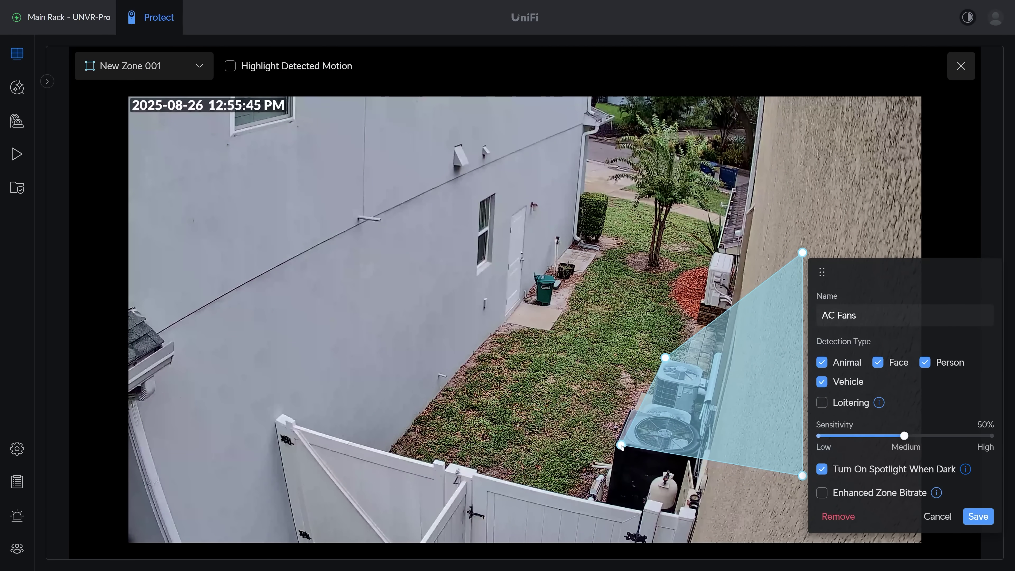
pyautogui.moveTo(803, 253); pyautogui.dragTo(695, 353)
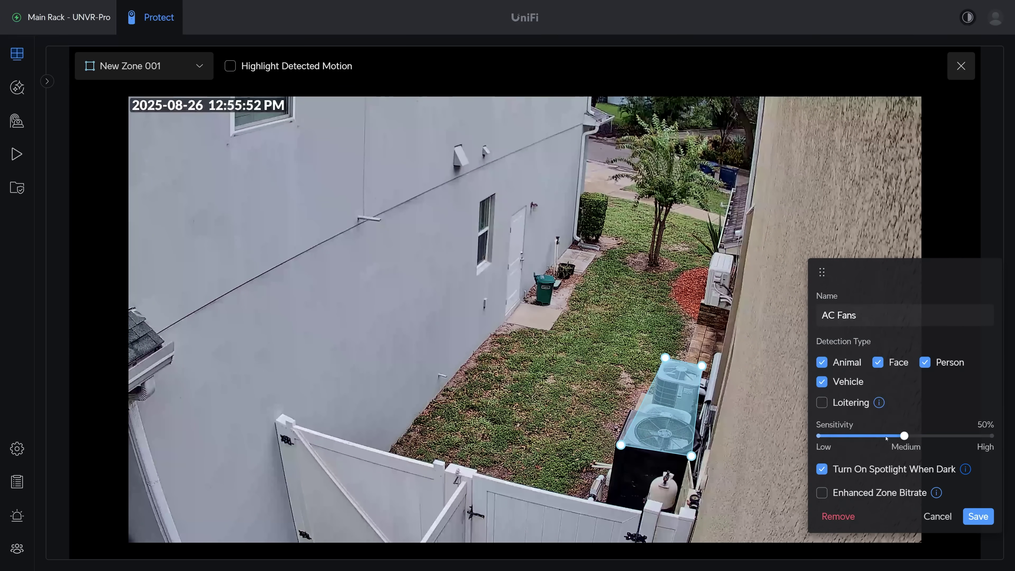
pyautogui.click(822, 493)
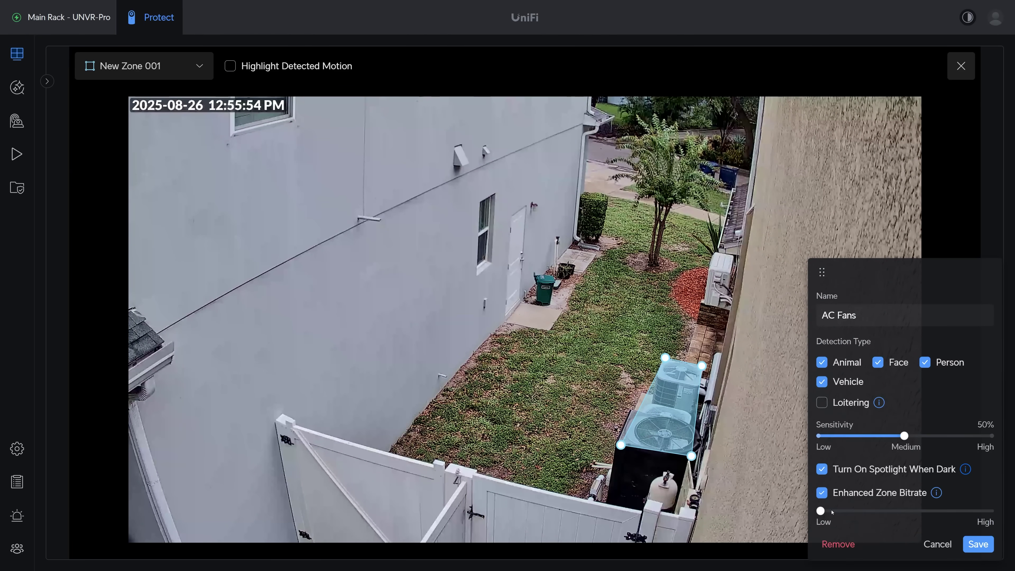
pyautogui.click(986, 550)
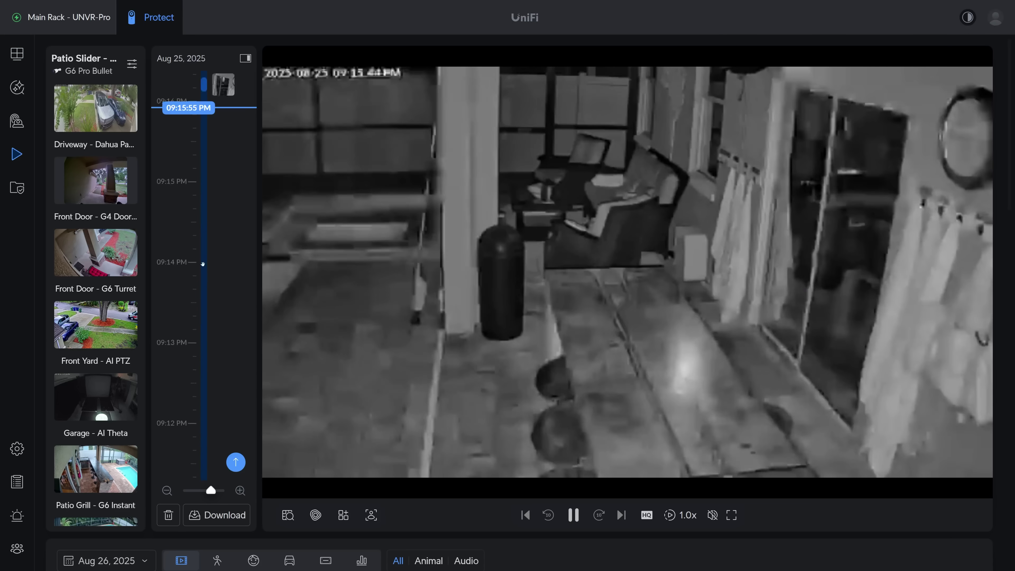
# Scroll the Patio Slider timeline from 9:15 PM forward to about 10:09 PM on Aug 25
pyautogui.scroll(10, 202, 264)
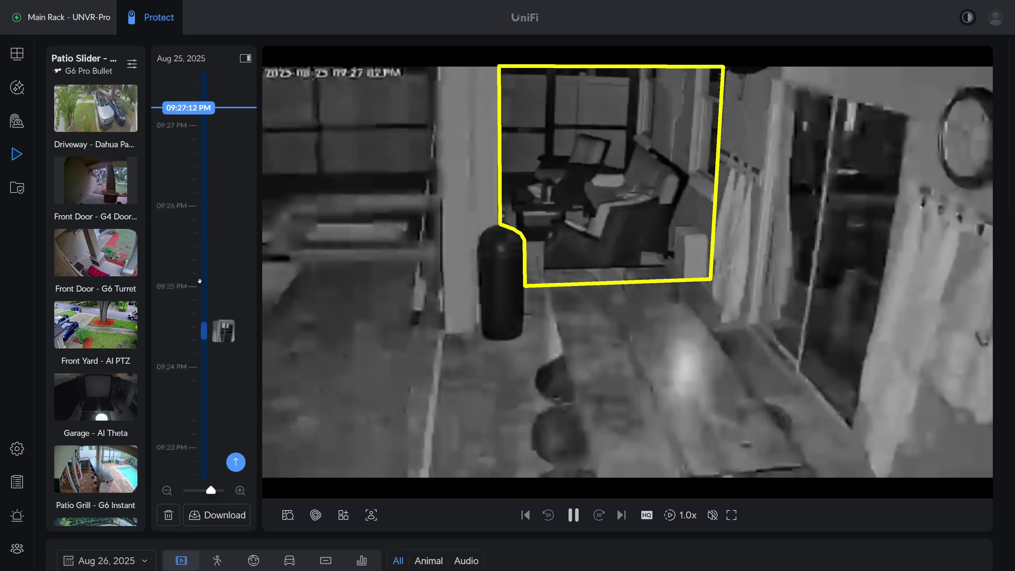
pyautogui.scroll(10, 200, 282)
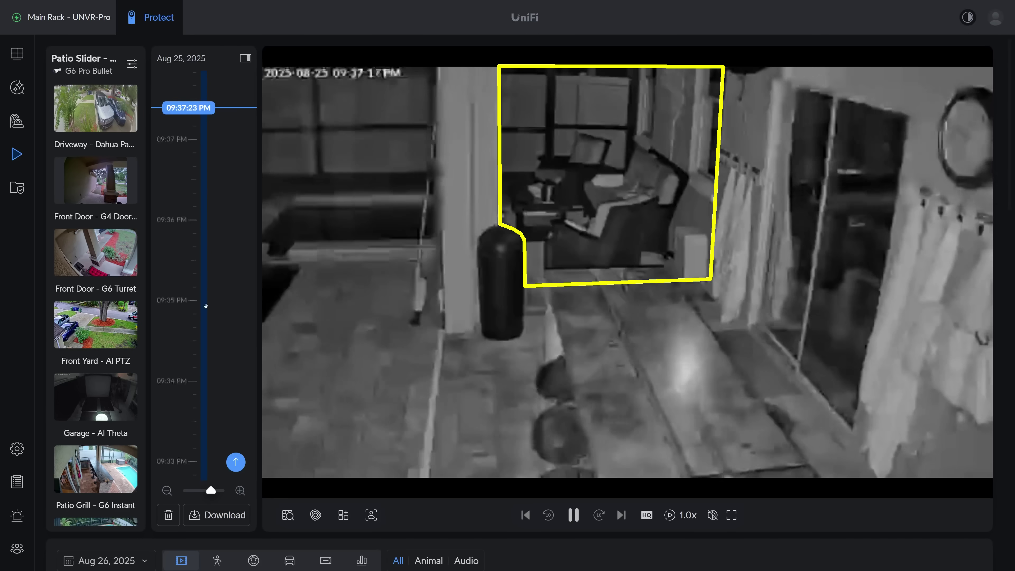
pyautogui.scroll(15, 205, 306)
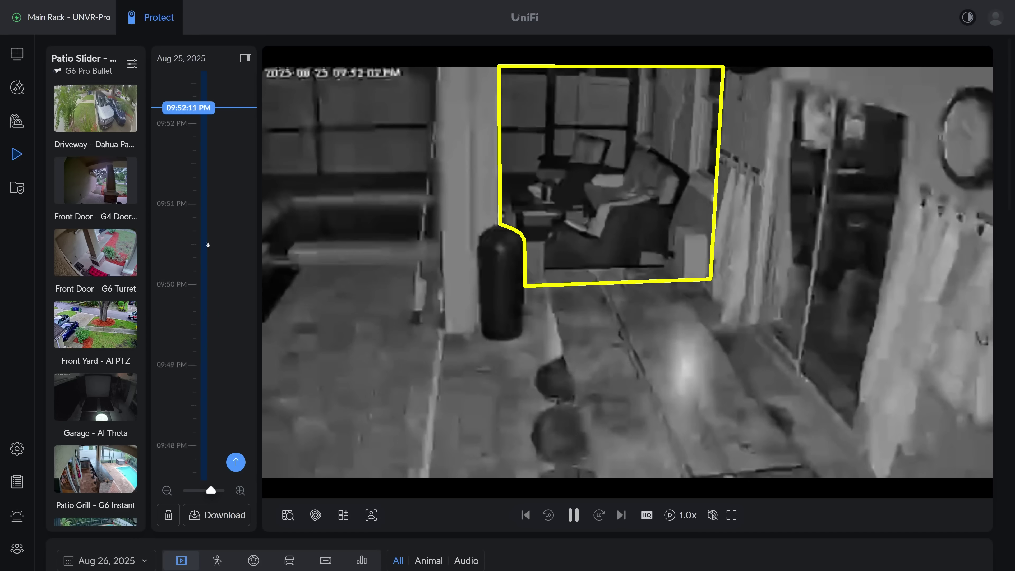
pyautogui.scroll(15, 208, 244)
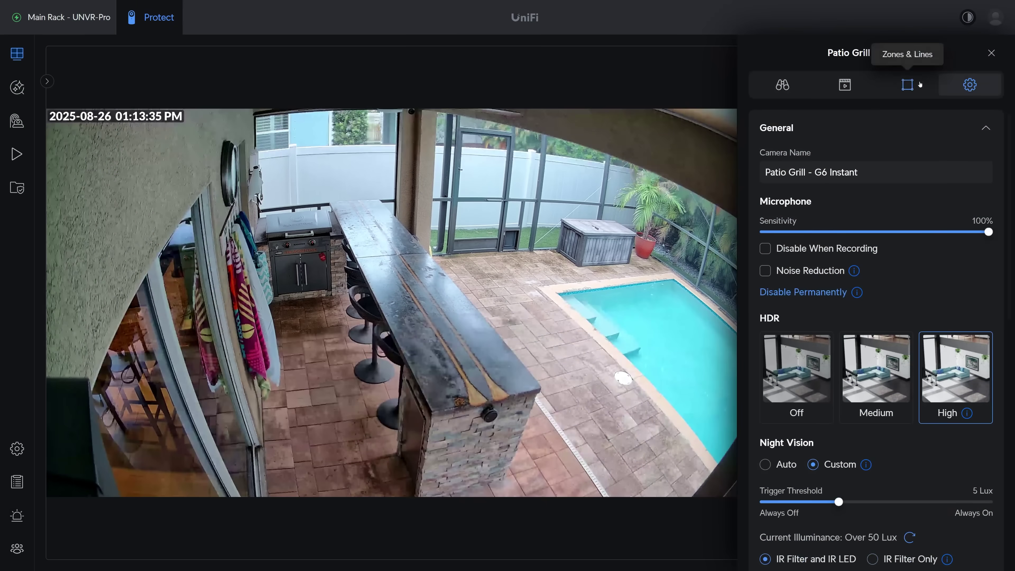
# Reshape the Inside Patio Space zone's corners along the bar top and planter, then scroll the zone list
pyautogui.click(907, 86)
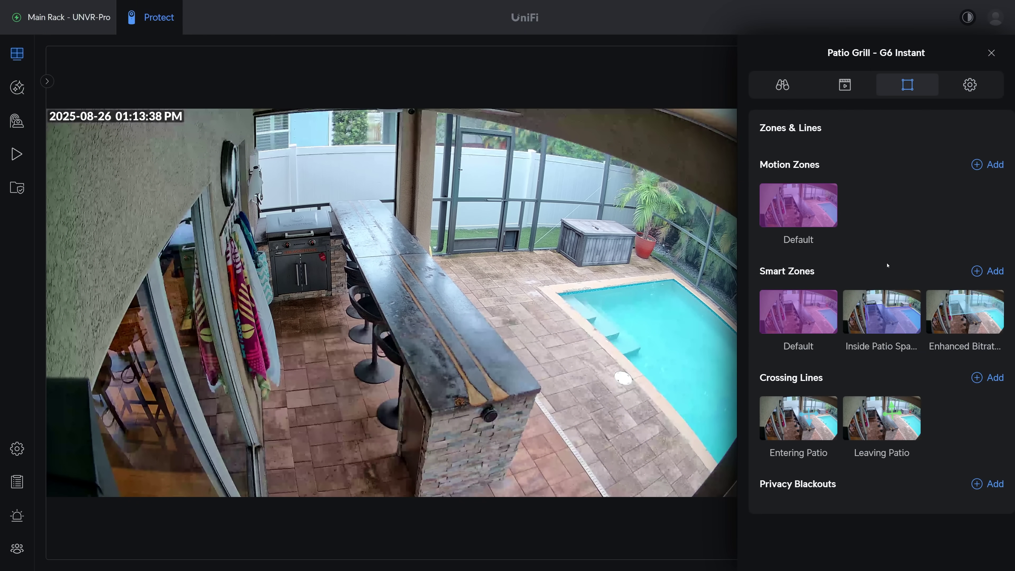
pyautogui.click(894, 305)
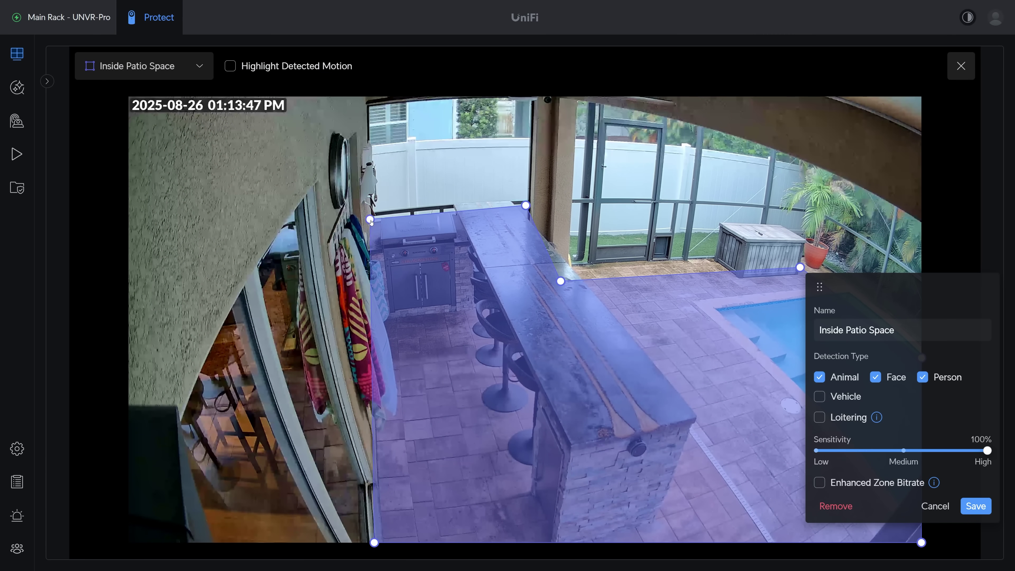
pyautogui.moveTo(373, 221); pyautogui.dragTo(375, 223)
pyautogui.moveTo(562, 281); pyautogui.dragTo(560, 270)
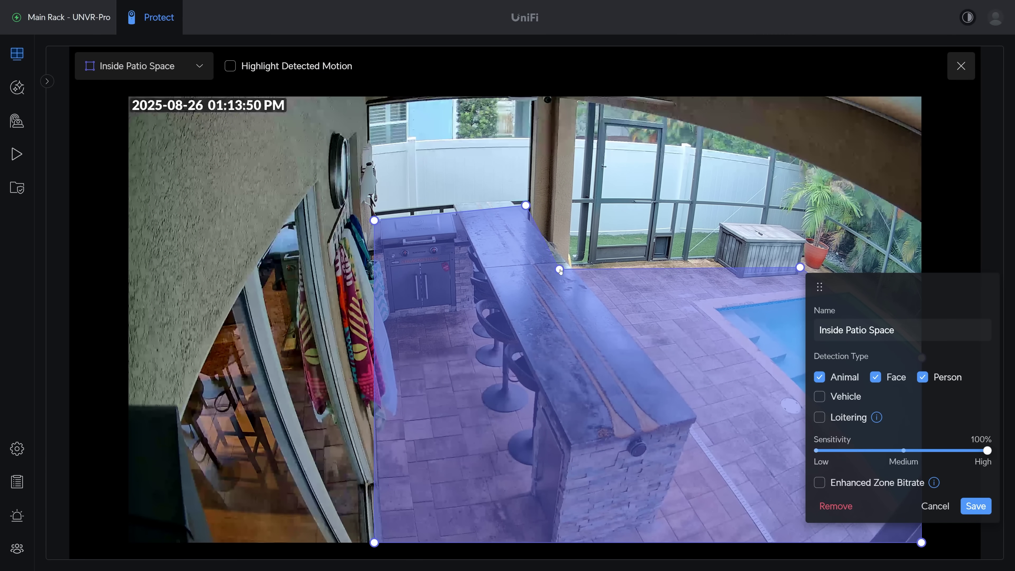
pyautogui.moveTo(817, 281); pyautogui.dragTo(478, 299)
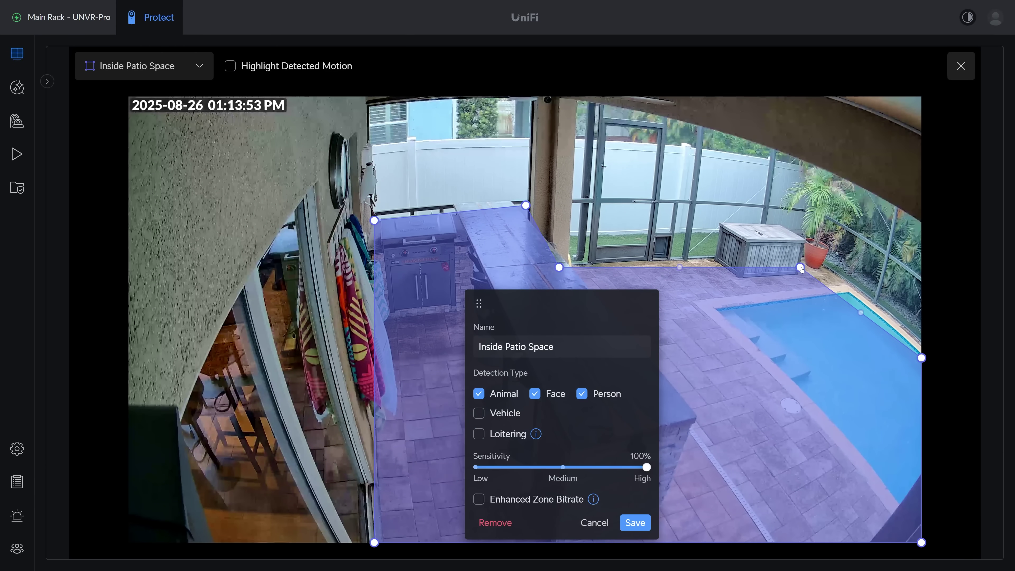
pyautogui.moveTo(802, 269); pyautogui.dragTo(810, 258)
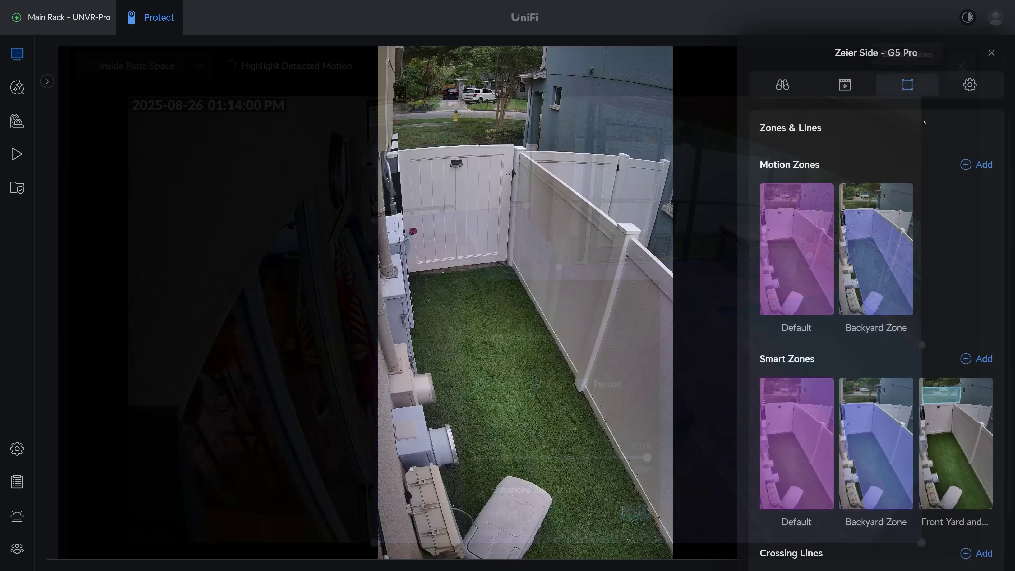
pyautogui.scroll(-2, 959, 272)
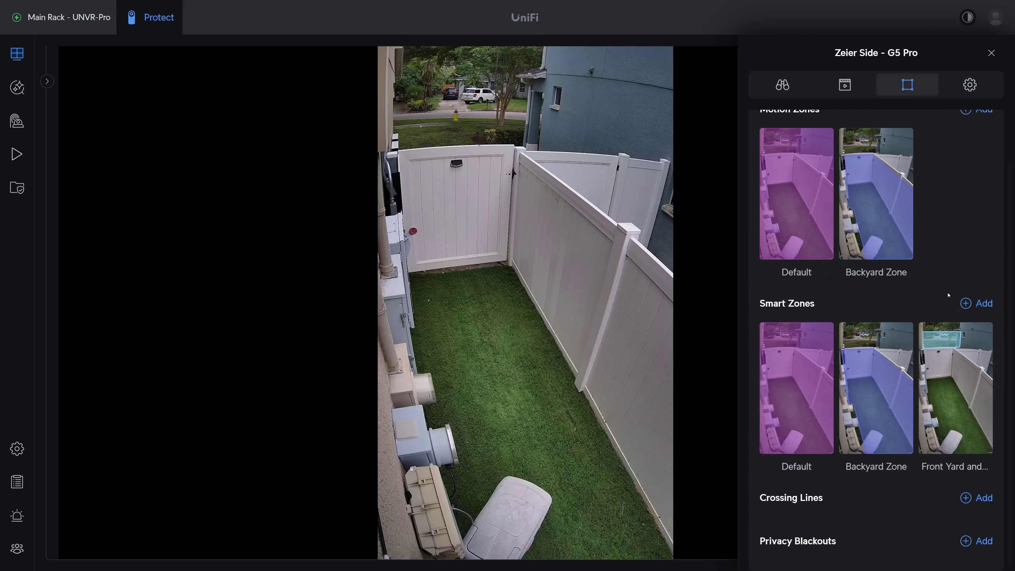
# Place crossing lines at the gate and patio entrance, saving Entering Patio to count people A→B
pyautogui.click(975, 498)
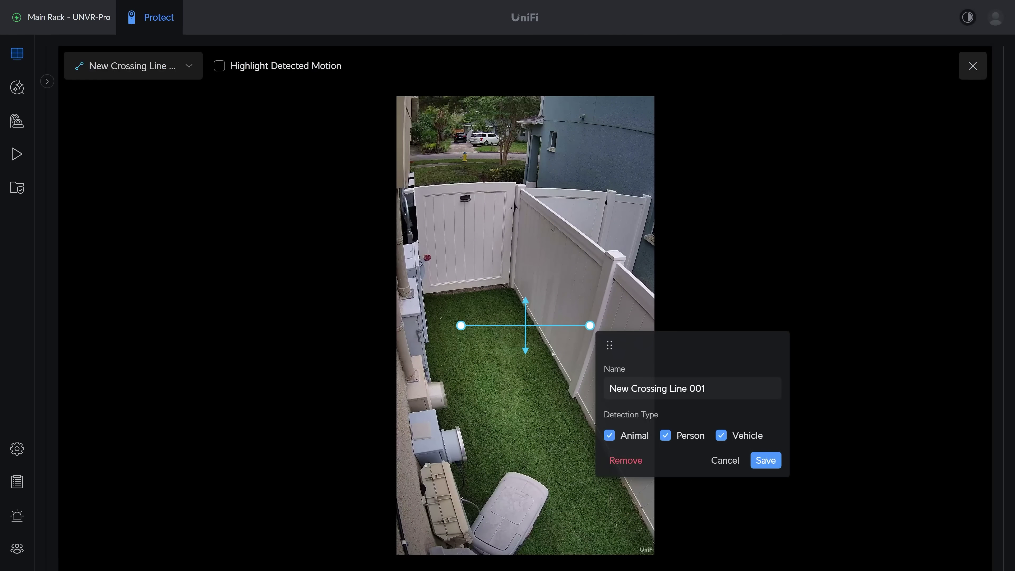
pyautogui.moveTo(461, 326); pyautogui.dragTo(412, 292)
pyautogui.moveTo(590, 325); pyautogui.dragTo(515, 285)
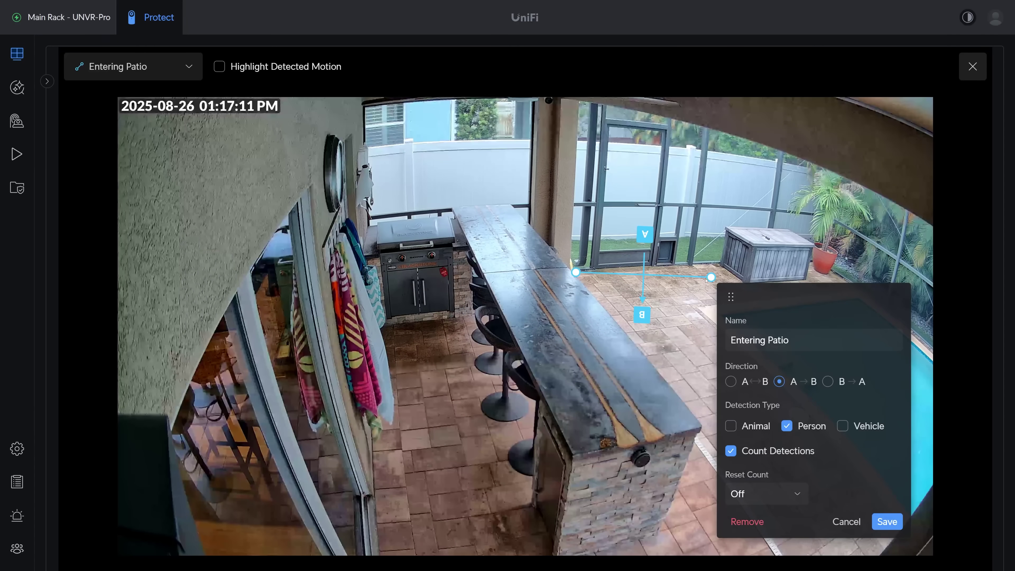
pyautogui.moveTo(711, 277); pyautogui.dragTo(690, 265)
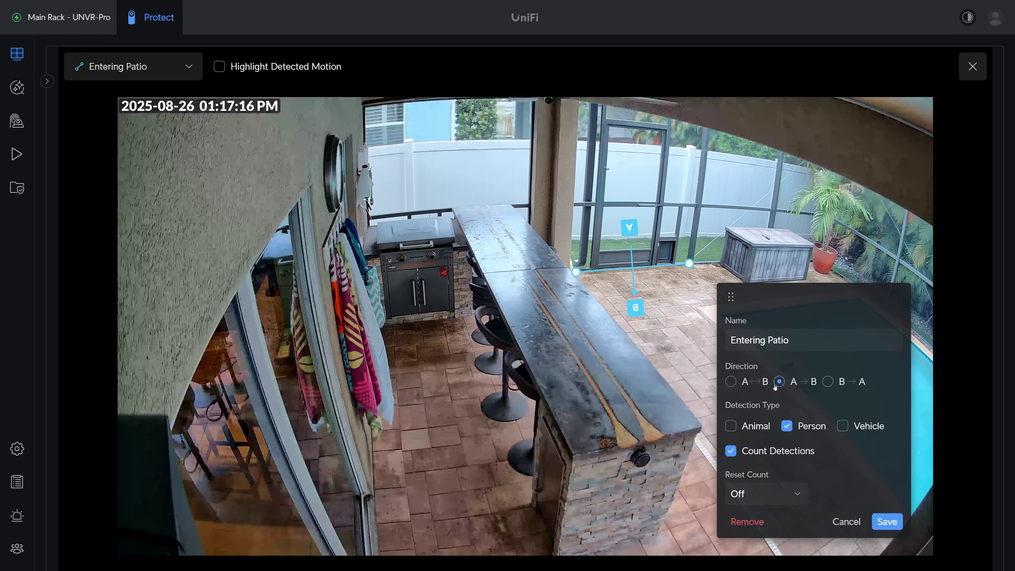
pyautogui.click(887, 522)
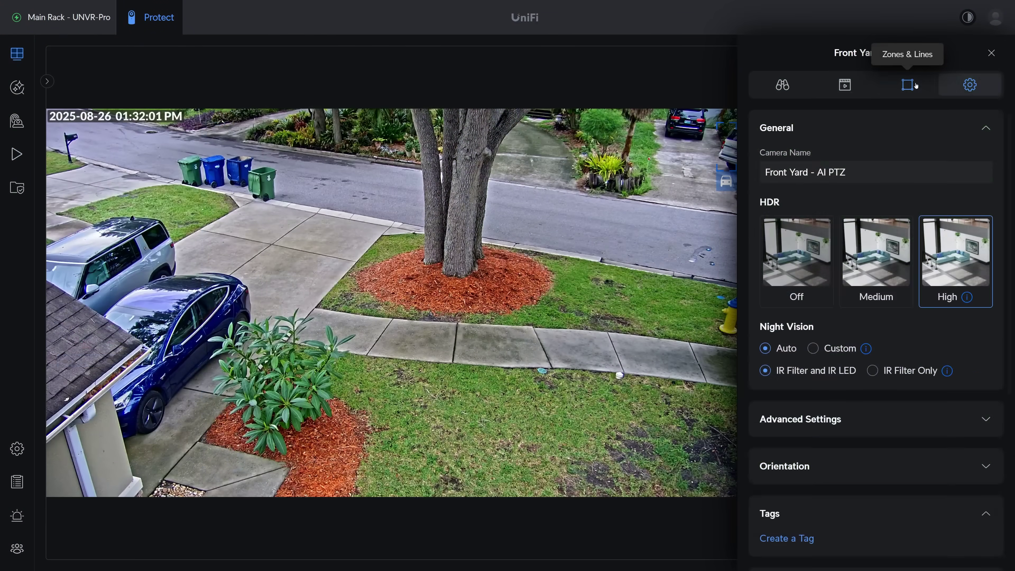
# Open the Front Yard AI PTZ's Our Property Auto Track zone and move its settings panel off the picture
pyautogui.click(908, 84)
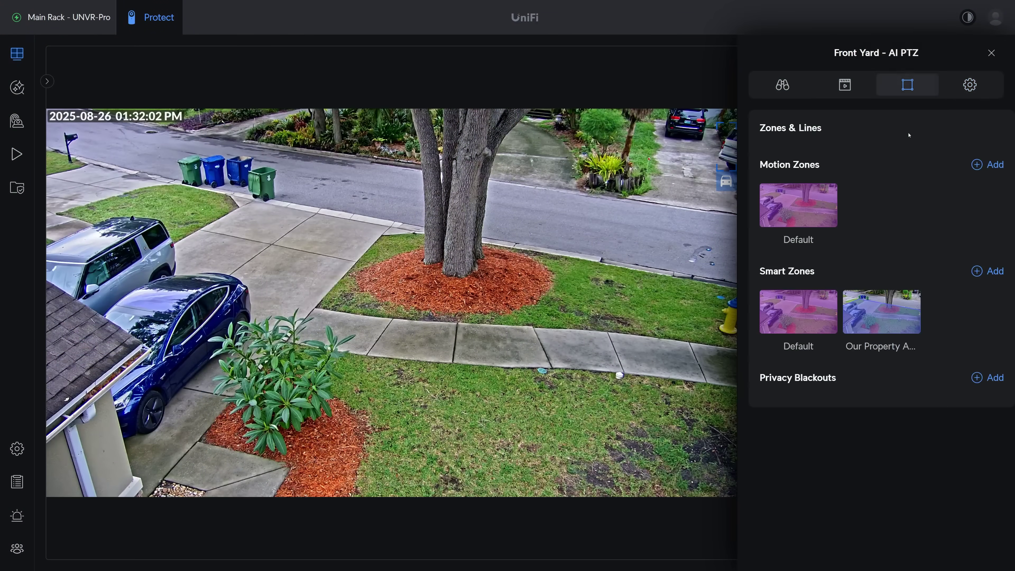
pyautogui.click(888, 314)
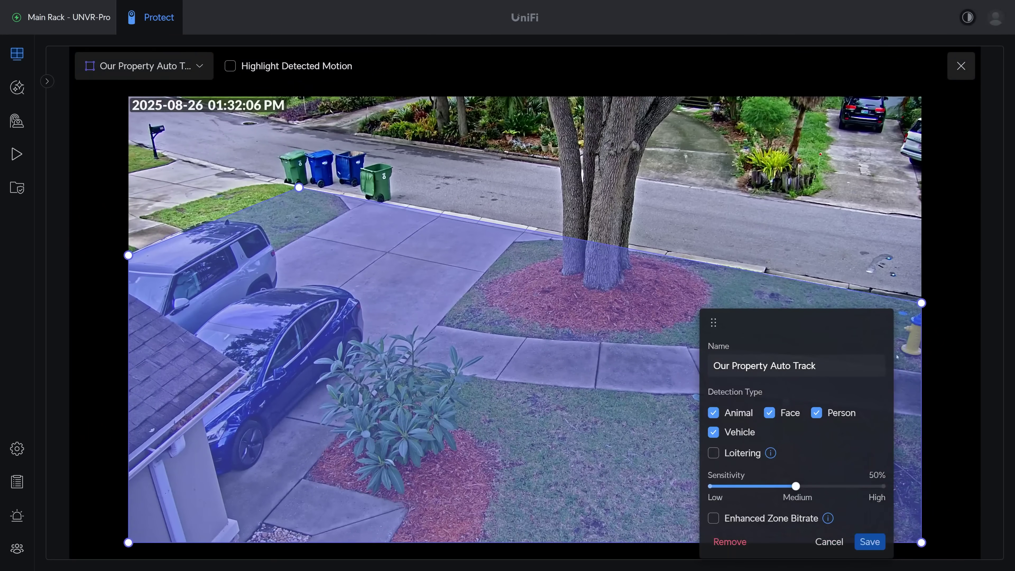
pyautogui.moveTo(714, 324); pyautogui.dragTo(374, 287)
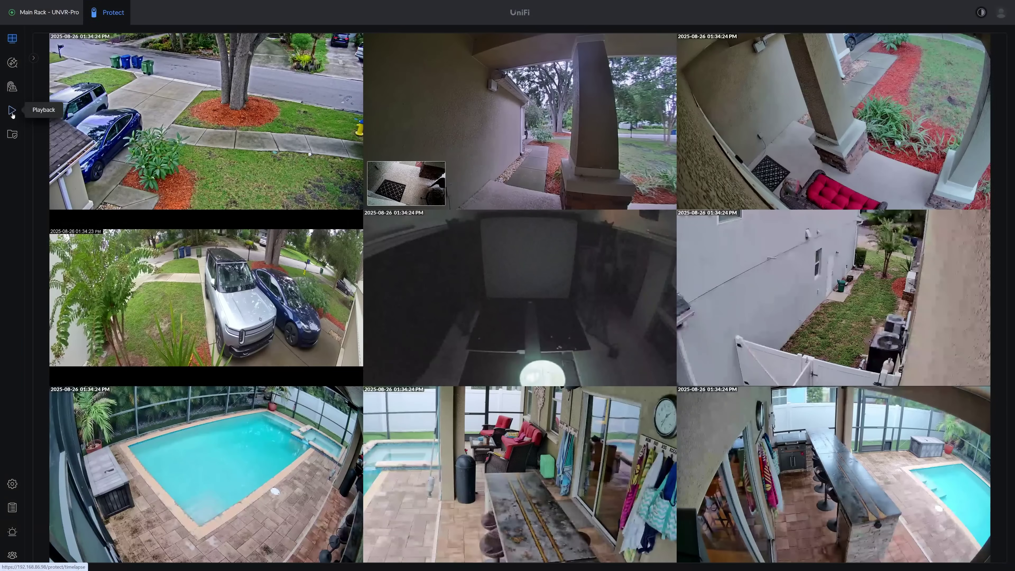
# Show Patio Slider playback for the Aug 22 to Aug 26, 2025 date range
pyautogui.click(20, 114)
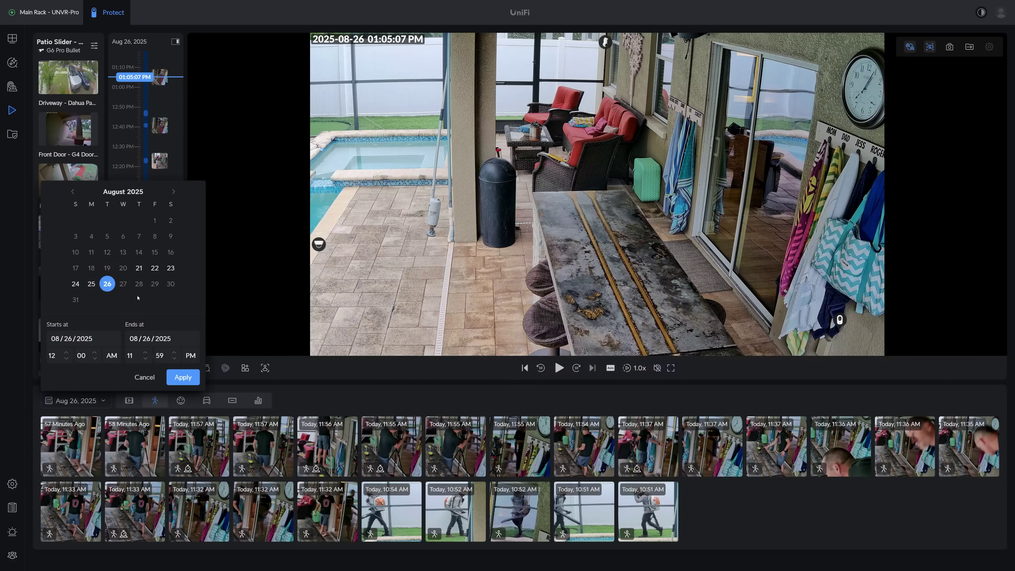
pyautogui.click(185, 377)
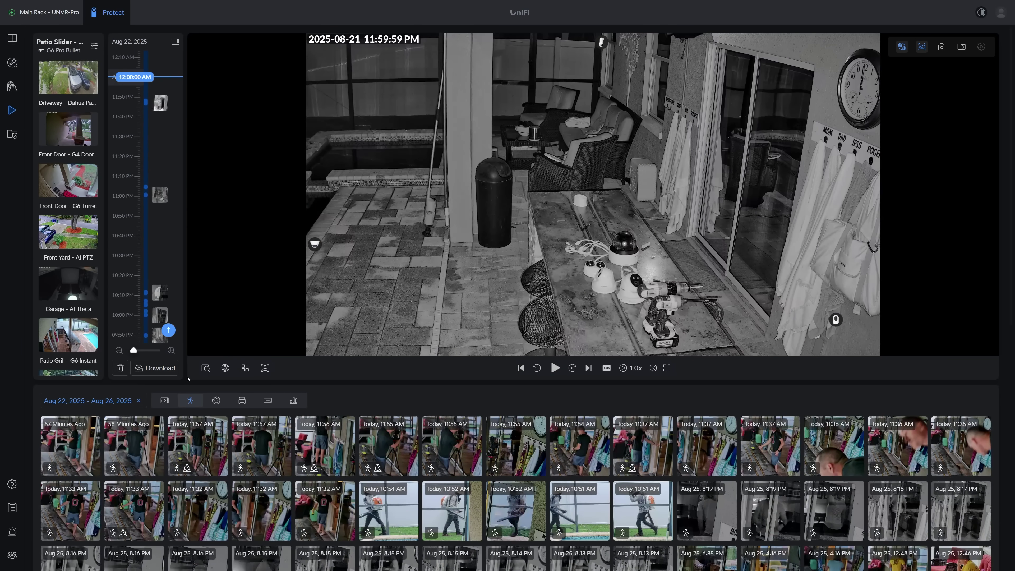
# Grid-search two cells above the couch and play the matching footage
pyautogui.click(206, 368)
pyautogui.moveTo(584, 138); pyautogui.dragTo(639, 140)
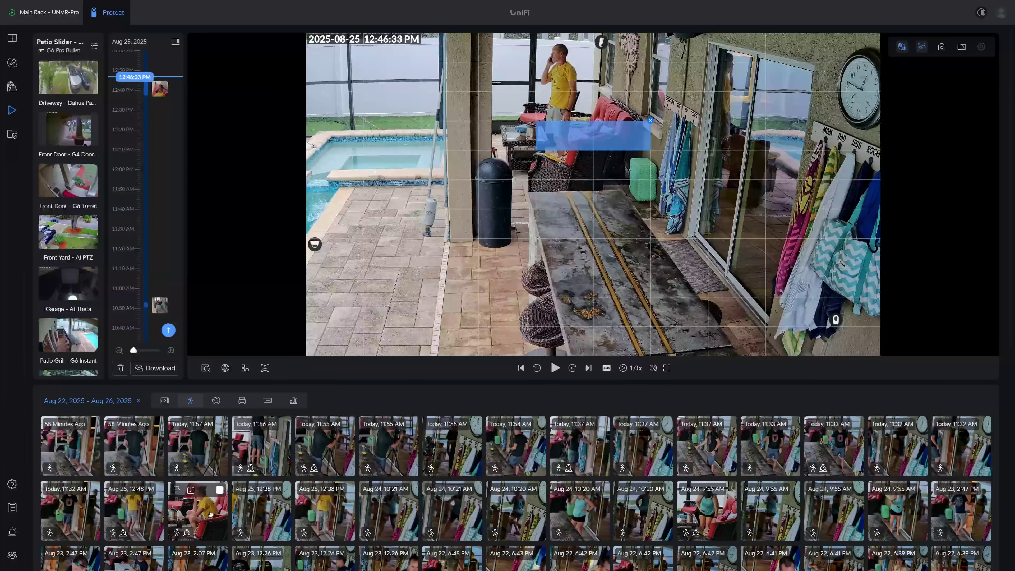
pyautogui.click(554, 367)
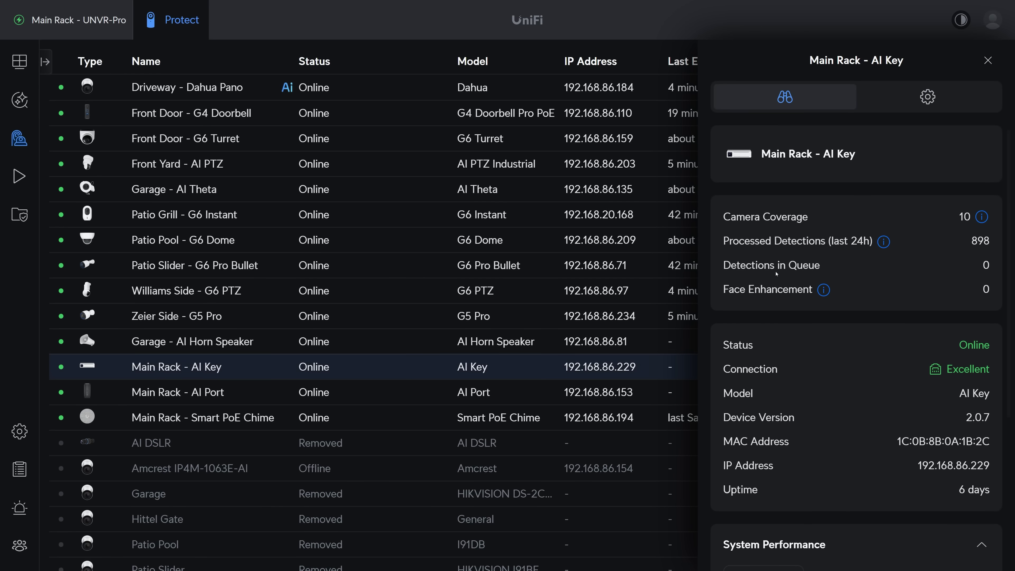
# Open the Main Rack - AI Key's settings and scroll down to its AI Features section
pyautogui.click(928, 96)
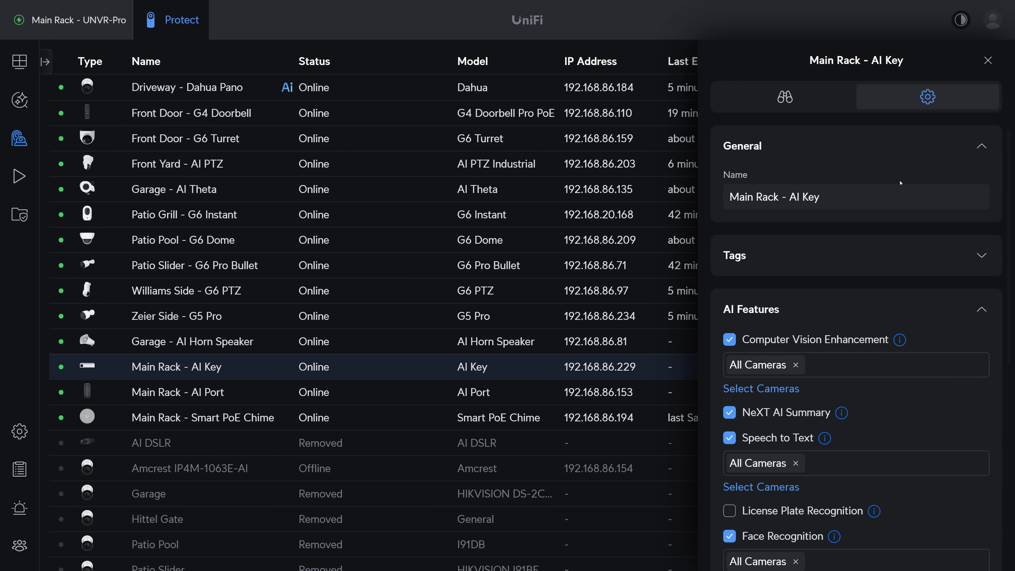
pyautogui.scroll(-1, 905, 264)
pyautogui.scroll(-4, 906, 264)
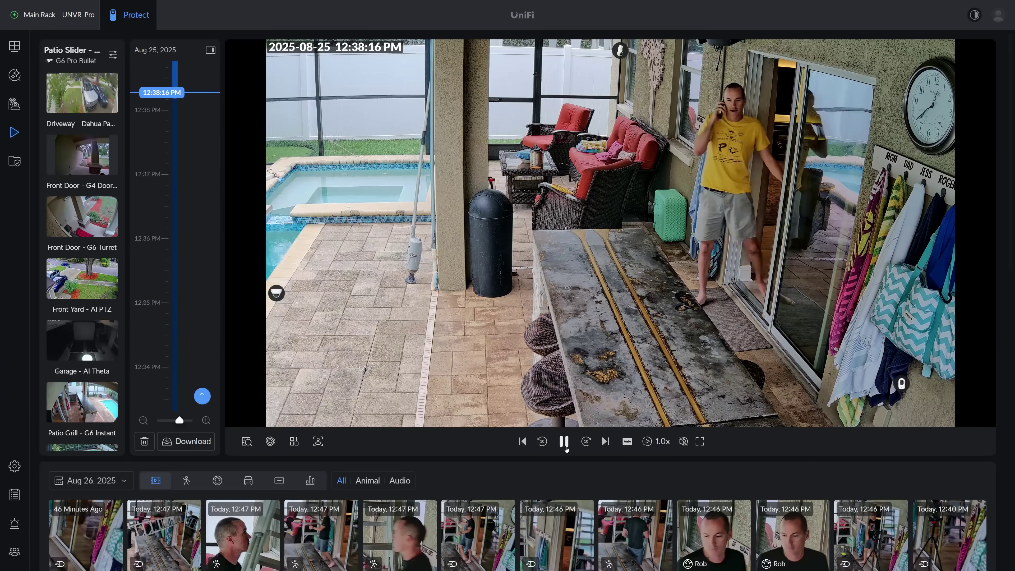
# Pause on the man in yellow, pick him for Edge AI ReID, and broaden matching to 7 results
pyautogui.click(564, 443)
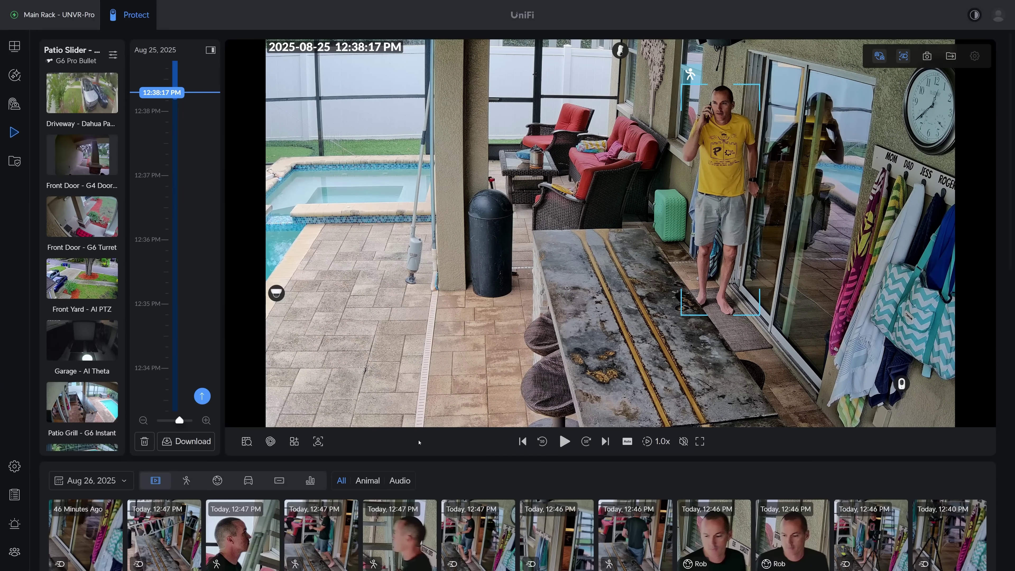
pyautogui.click(318, 442)
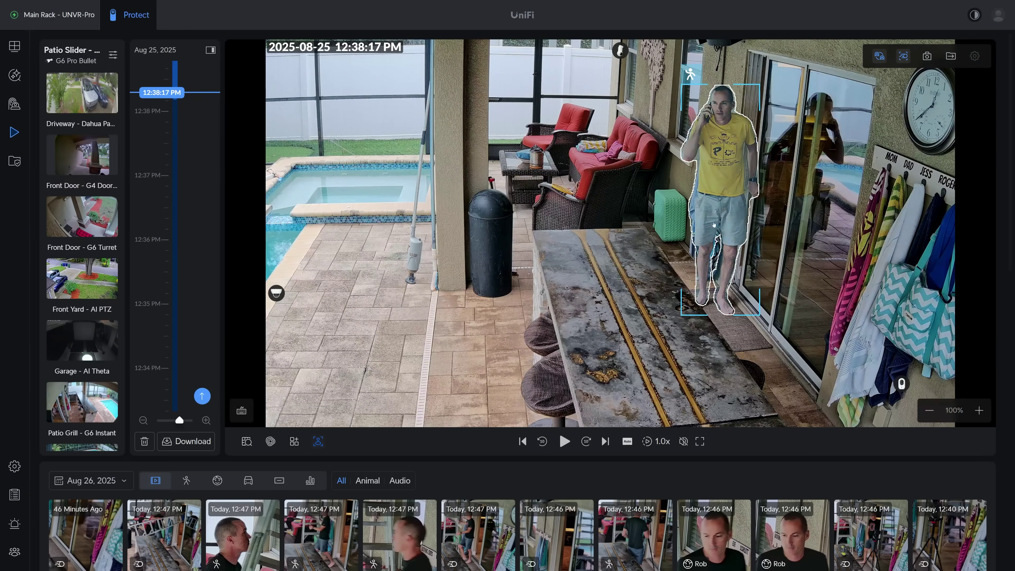
pyautogui.click(732, 191)
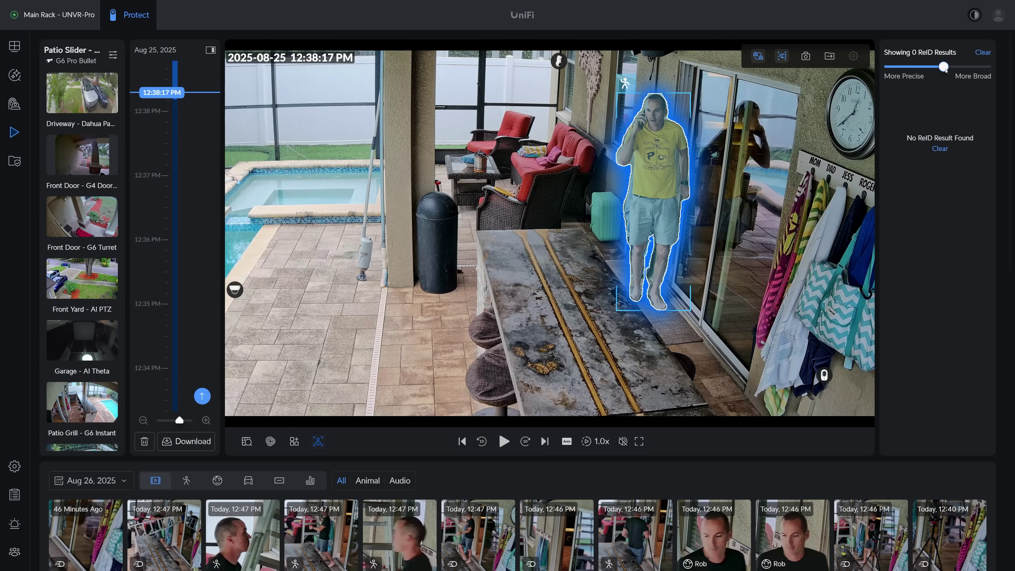
pyautogui.moveTo(965, 66); pyautogui.dragTo(977, 68)
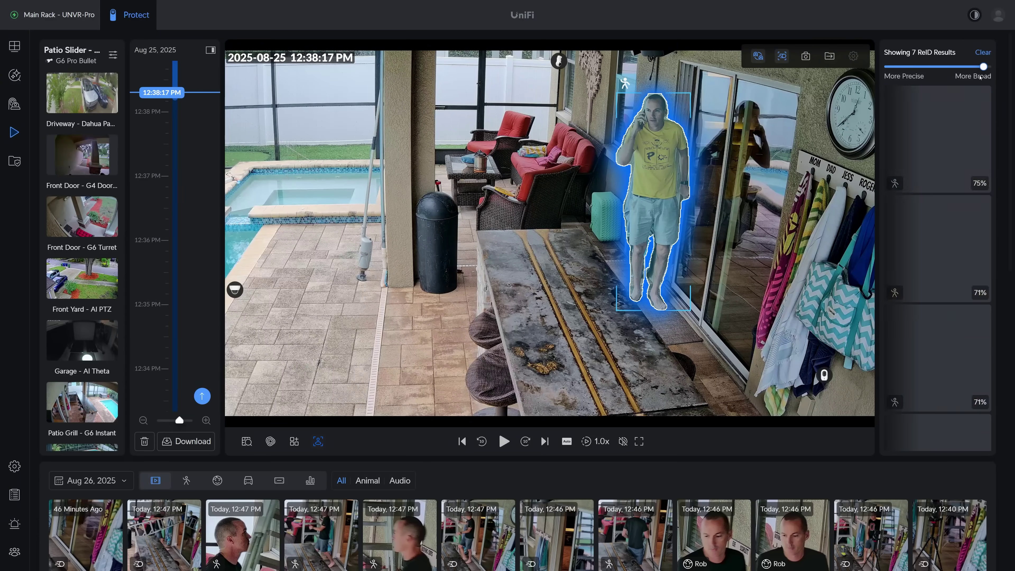
pyautogui.scroll(-3, 943, 240)
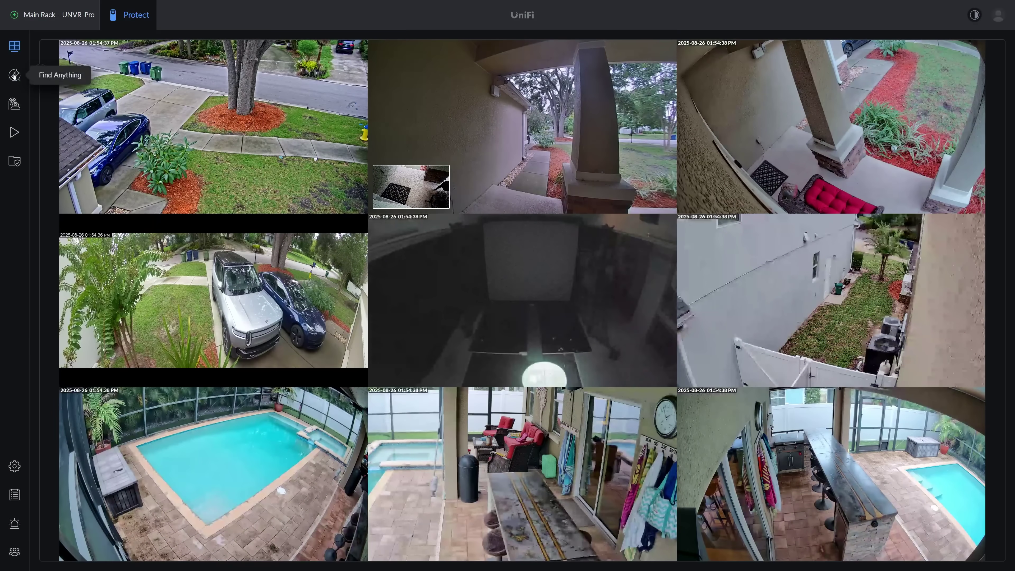
# Filter Find Anything to people in yellow or white tops with a backpack, then clear all filters
pyautogui.click(14, 76)
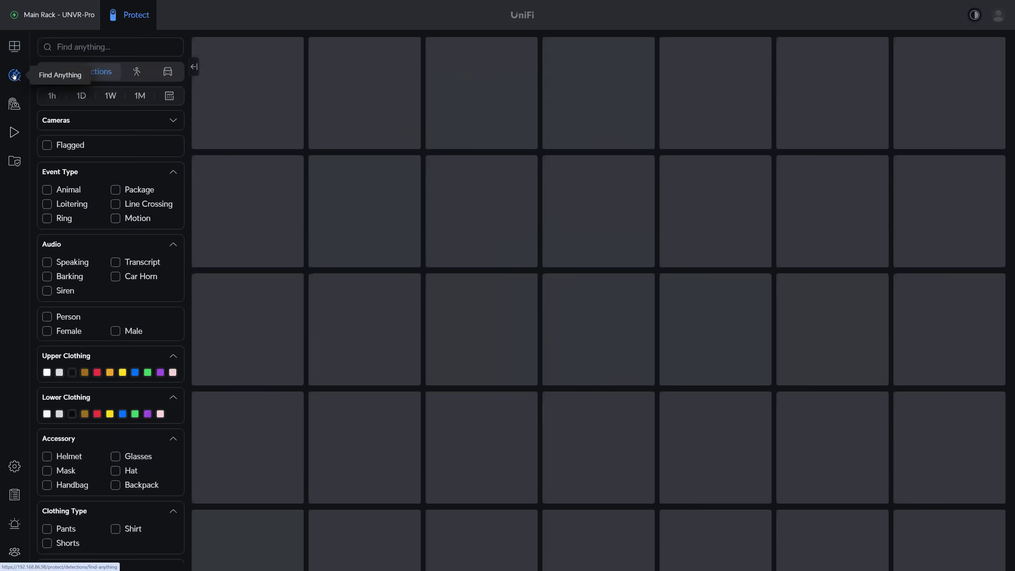
pyautogui.click(48, 317)
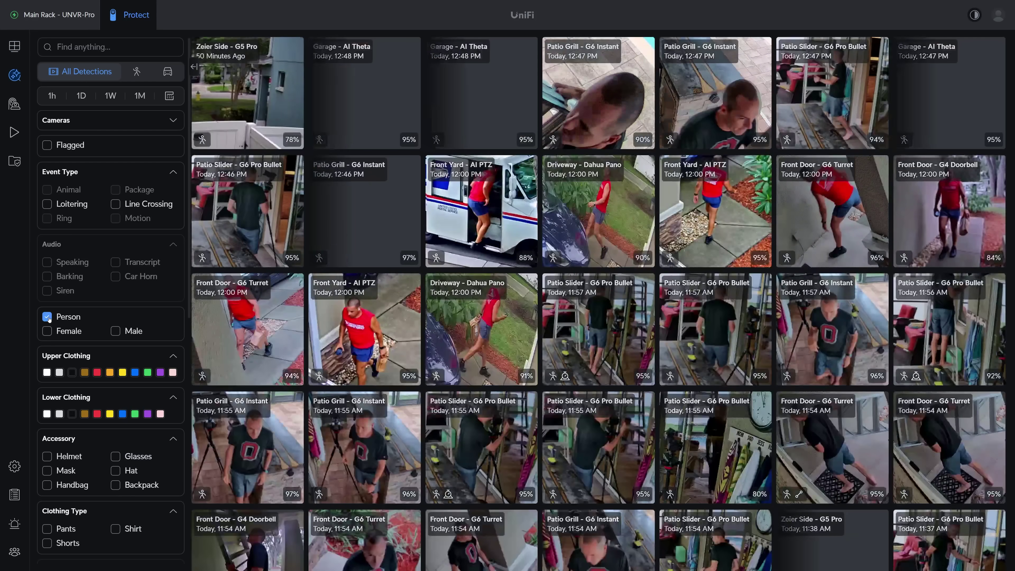
pyautogui.click(123, 373)
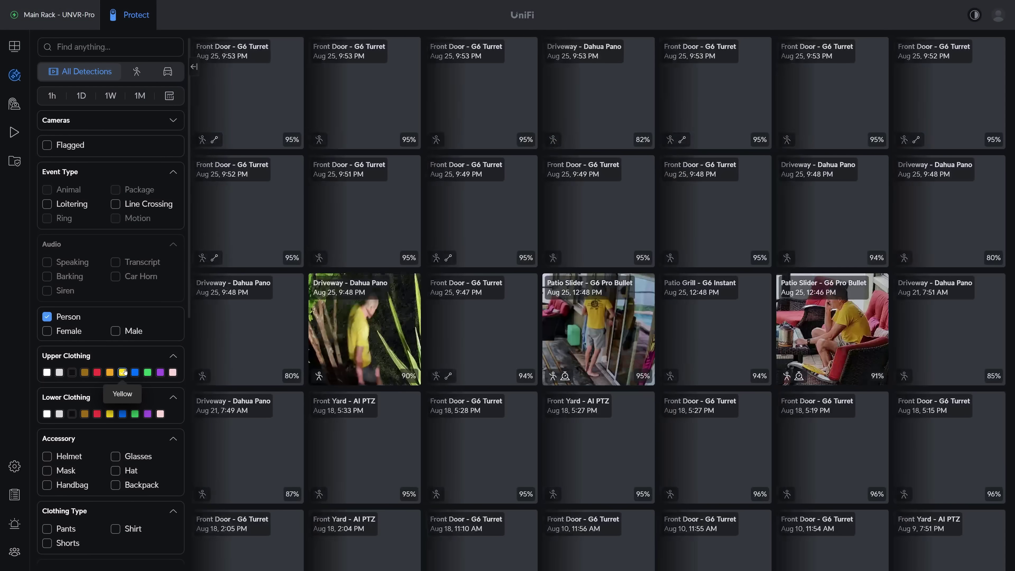
pyautogui.click(116, 485)
pyautogui.click(47, 372)
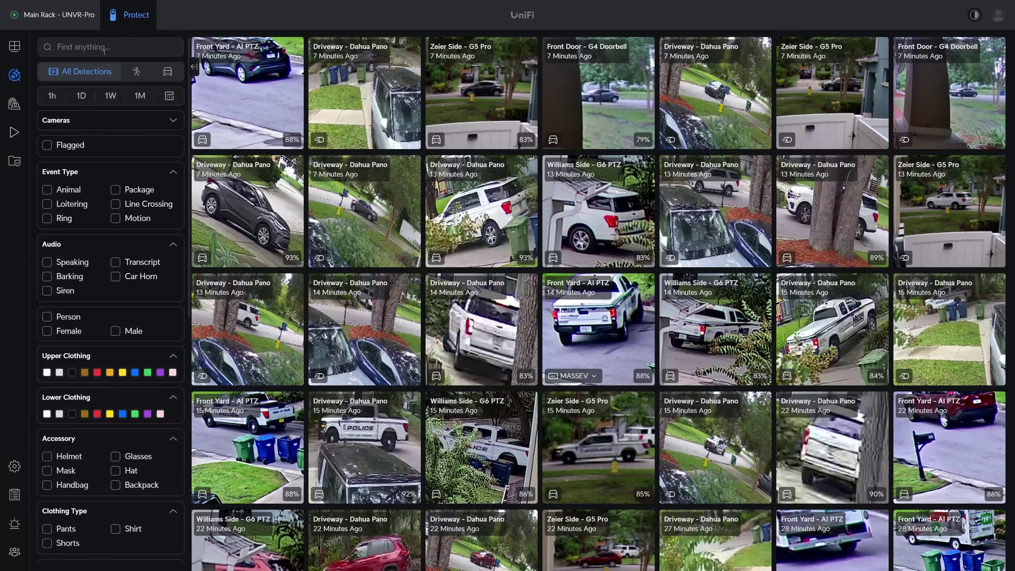
pyautogui.click(103, 47)
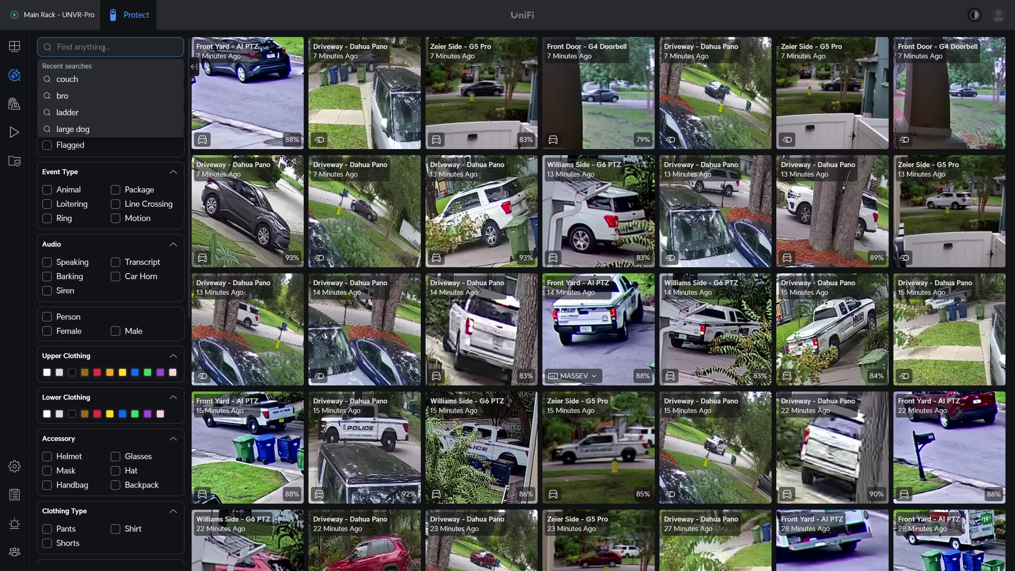
# Search for a family member with a backpack, then search 'work van' and scroll its 92 results
pyautogui.write('scarlett with a backpa')
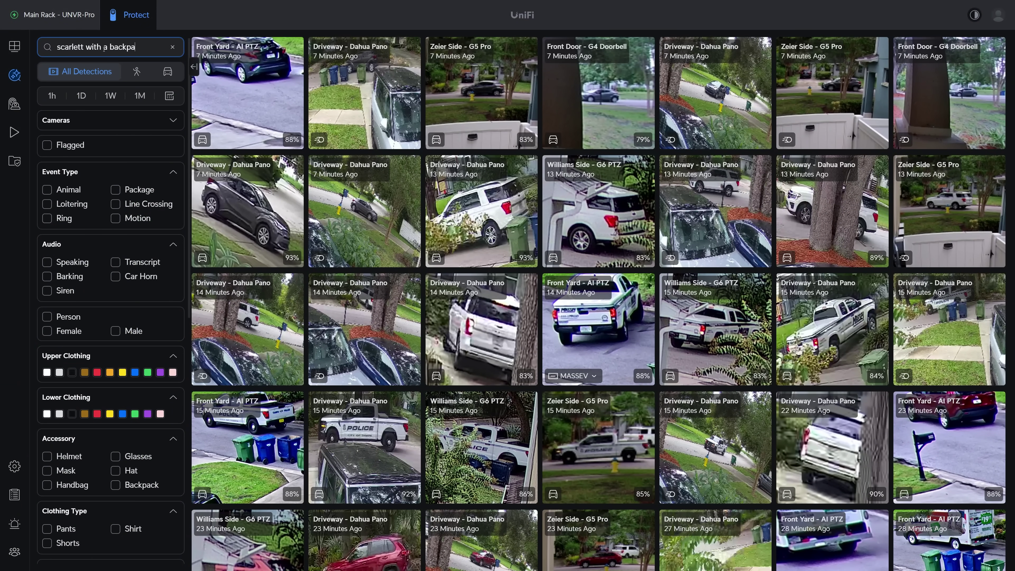
pyautogui.write('ck')
pyautogui.press('Return')
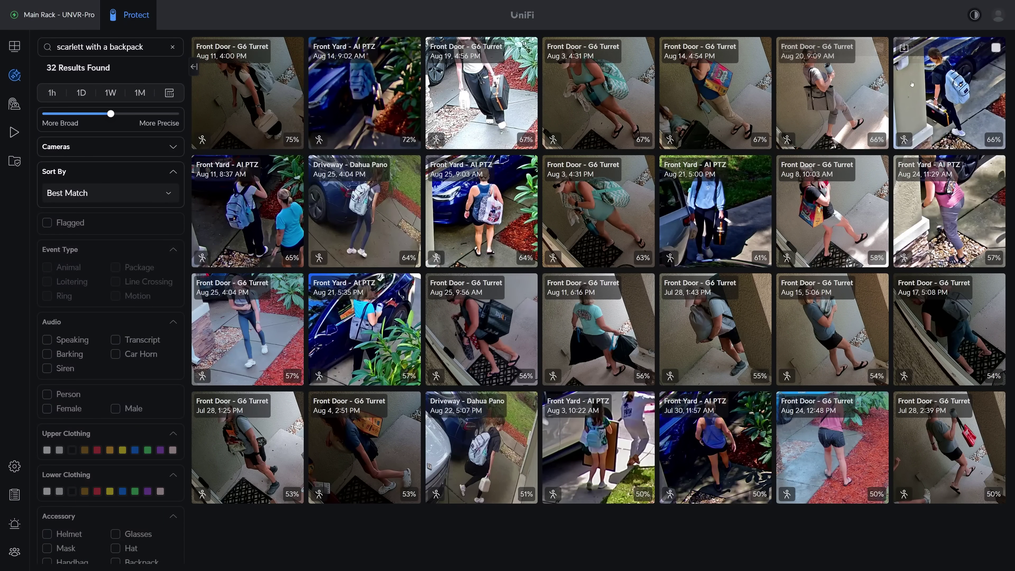
pyautogui.click(124, 51)
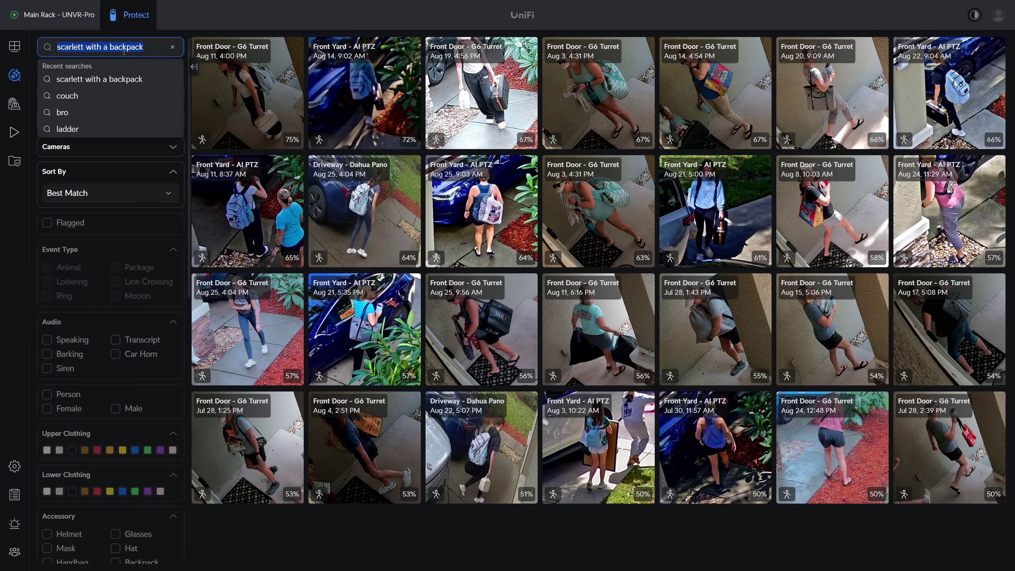
pyautogui.write('work van')
pyautogui.press('Return')
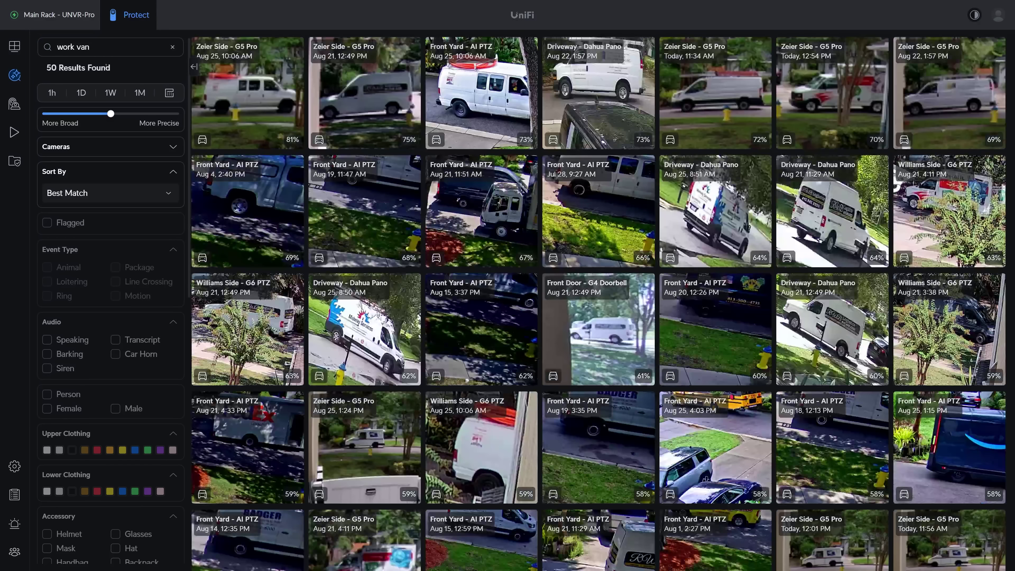
pyautogui.scroll(-5, 536, 152)
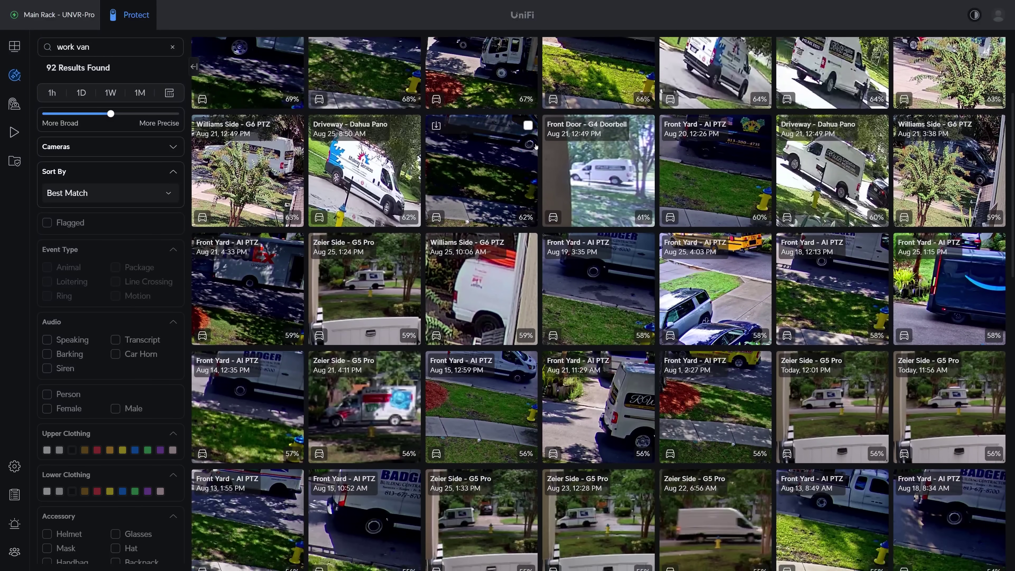
pyautogui.scroll(-8, 536, 151)
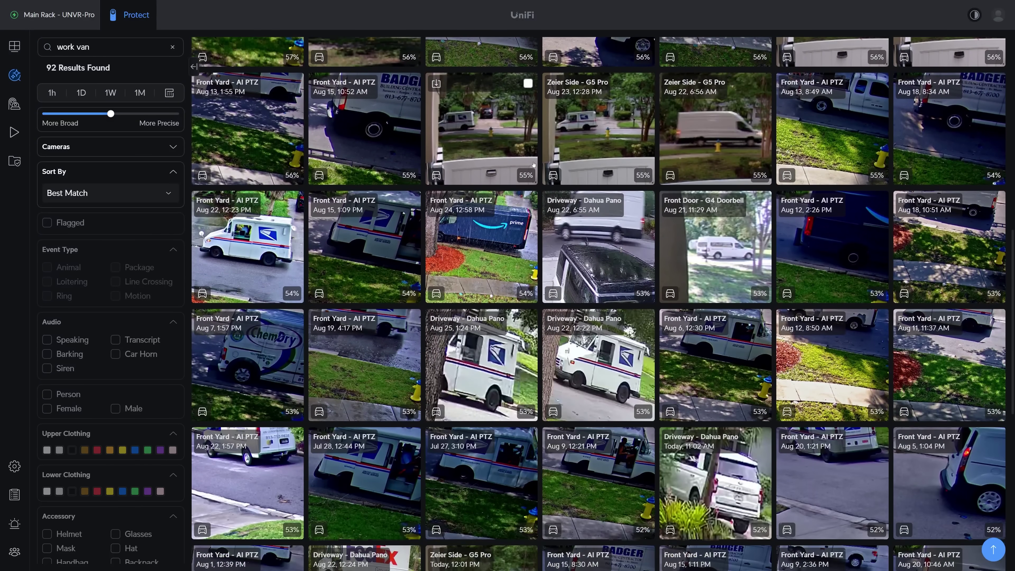
pyautogui.scroll(-8, 534, 164)
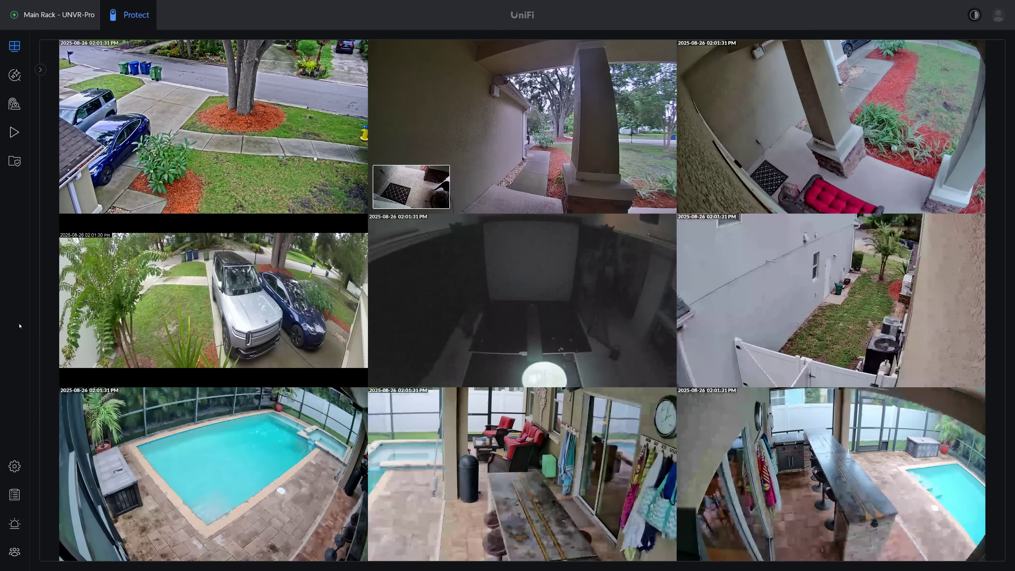
# In Alarm Manager, remove the first unwanted alarm and the Admin Access alarm
pyautogui.click(14, 524)
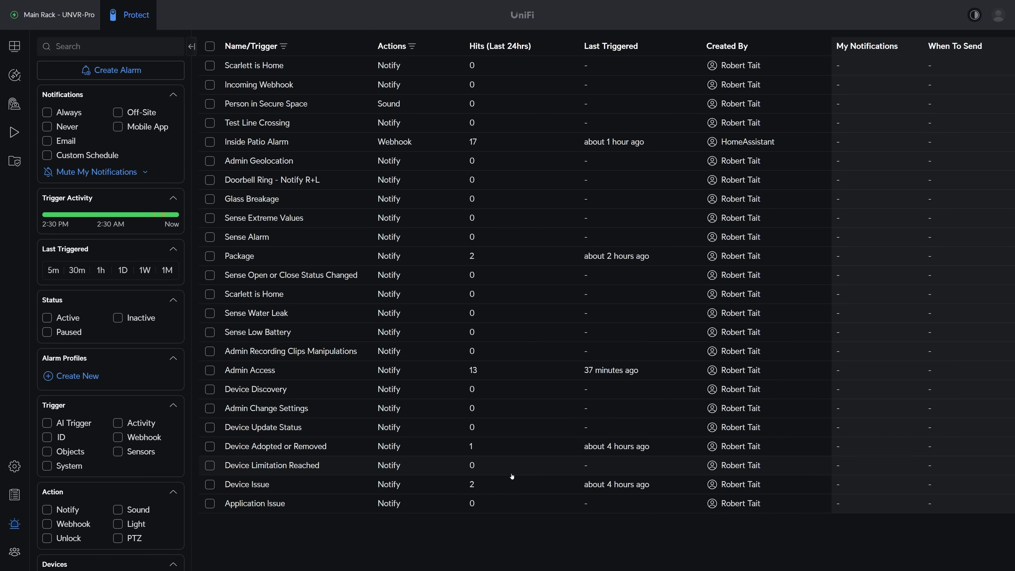
pyautogui.click(483, 482)
pyautogui.click(807, 417)
pyautogui.click(891, 244)
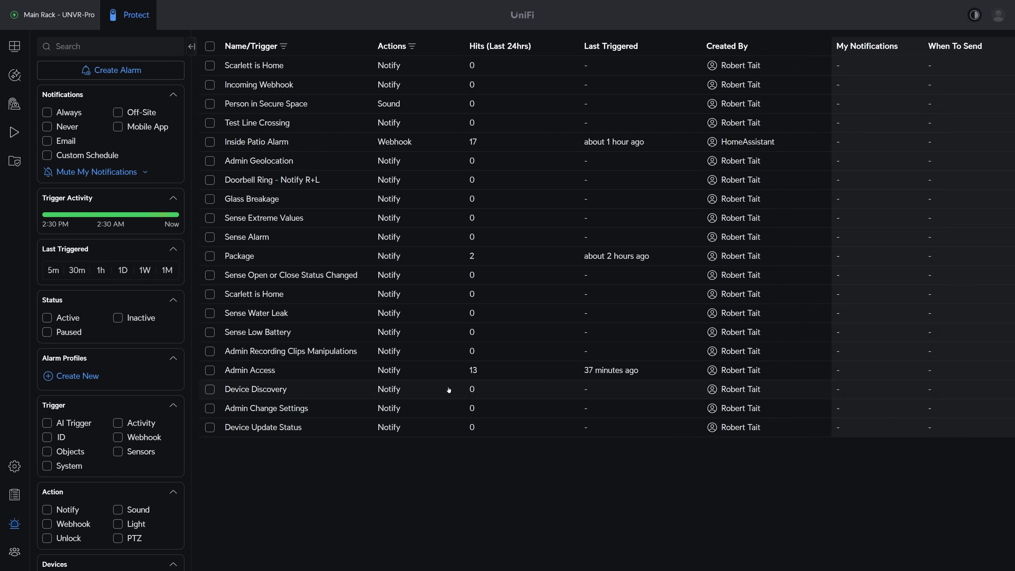
pyautogui.click(250, 370)
pyautogui.click(811, 560)
pyautogui.click(891, 517)
# Remove the Sense Open or Close Status Changed, Package, and duplicate home-arrival alarms
pyautogui.click(291, 275)
pyautogui.click(809, 283)
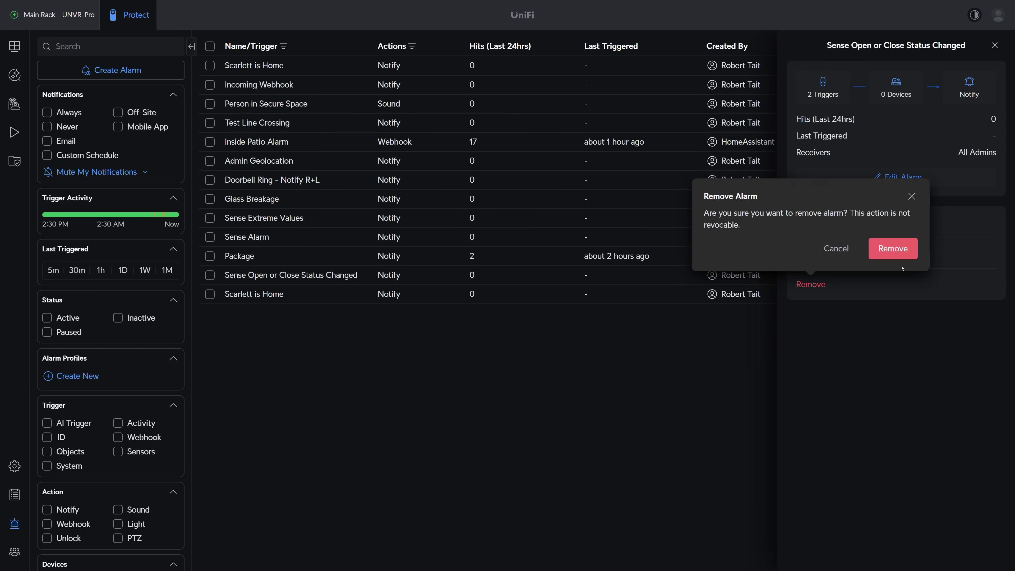
pyautogui.click(890, 247)
pyautogui.click(239, 256)
pyautogui.click(811, 442)
pyautogui.click(891, 405)
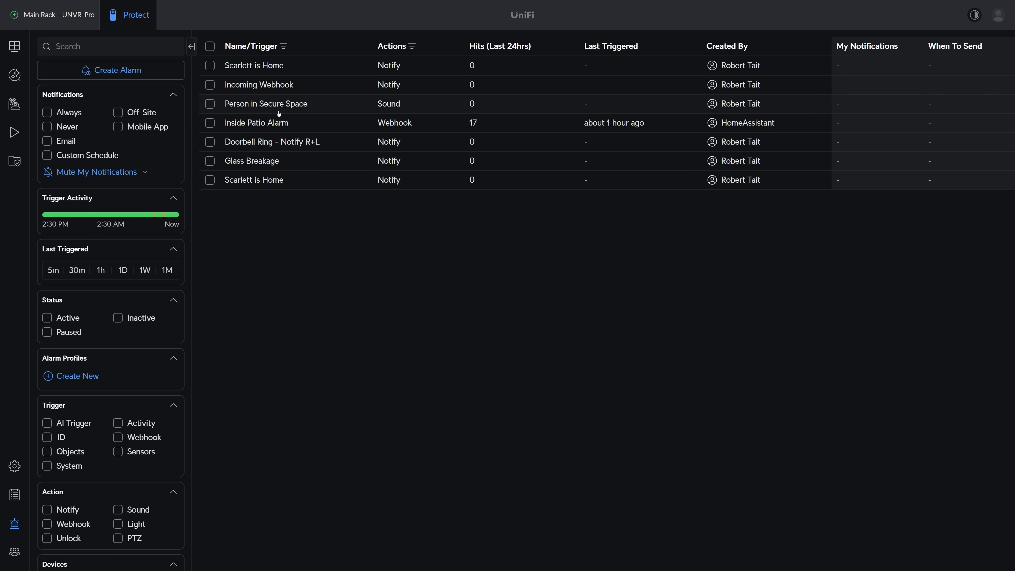
pyautogui.click(255, 65)
pyautogui.click(811, 284)
pyautogui.click(893, 248)
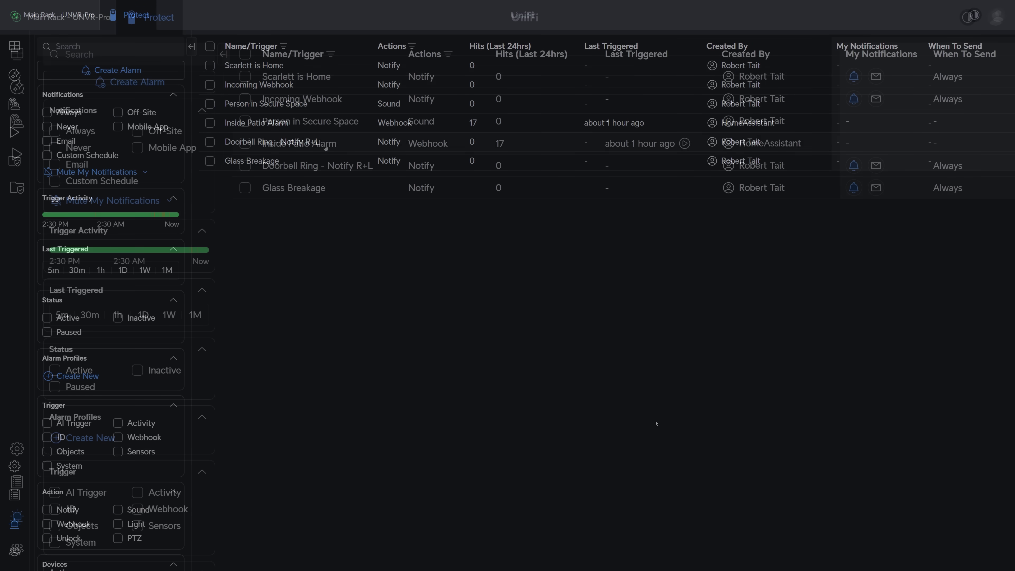
# Start a new Person alarm covering the Patio Grill, Patio Pool and Patio Slider - G6 Pro Bullet cameras
pyautogui.click(112, 70)
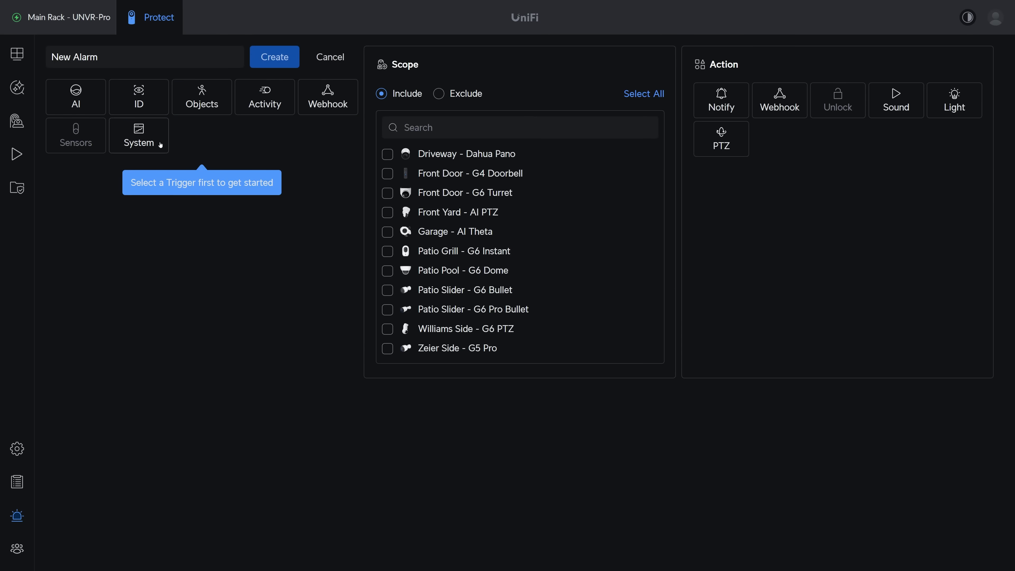
pyautogui.click(204, 105)
pyautogui.click(52, 173)
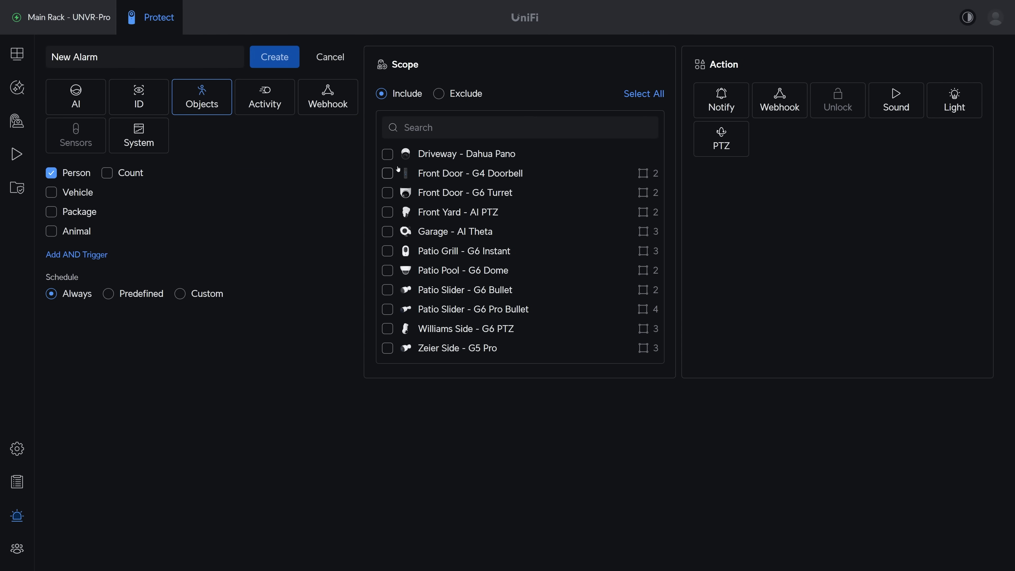
pyautogui.click(388, 251)
pyautogui.click(405, 270)
pyautogui.click(388, 329)
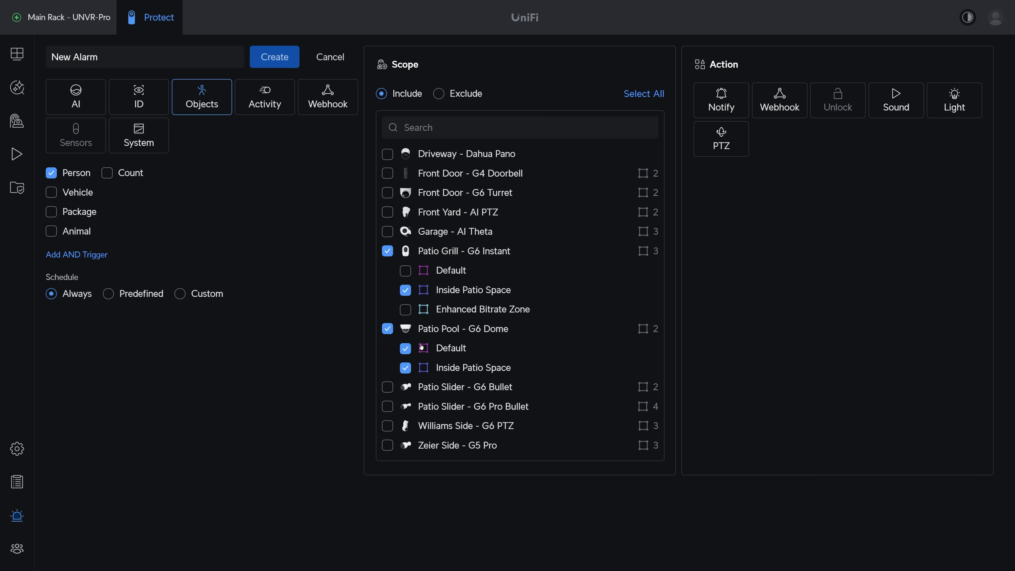
pyautogui.click(387, 387)
pyautogui.click(388, 387)
pyautogui.click(387, 406)
# Exclude the Seating Area, No TV and No Inside zones, add Notify, and create 'Simple Alarm for Inside Patio'
pyautogui.scroll(-1, 387, 406)
pyautogui.click(406, 375)
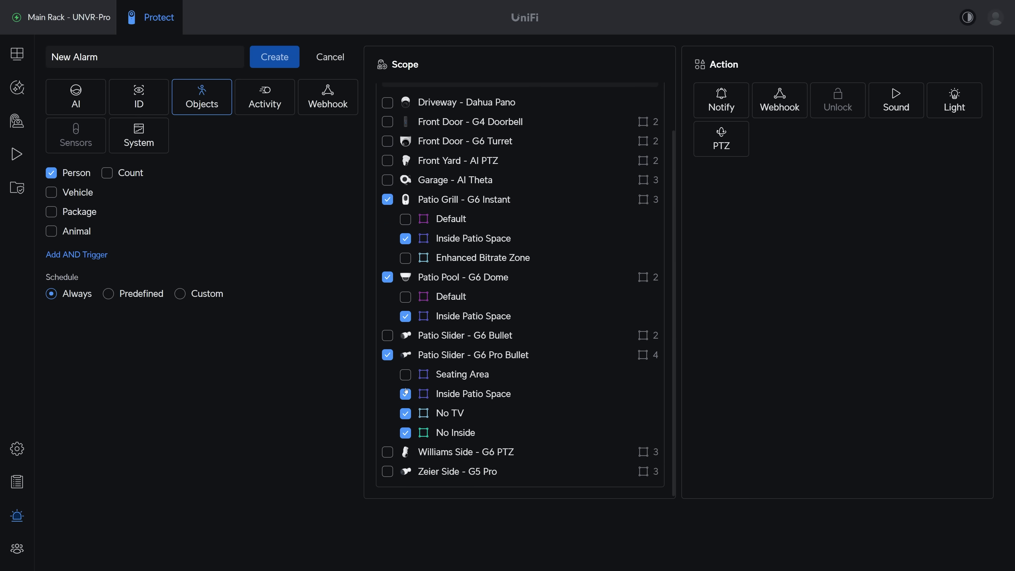
pyautogui.click(405, 414)
pyautogui.click(406, 433)
pyautogui.click(734, 98)
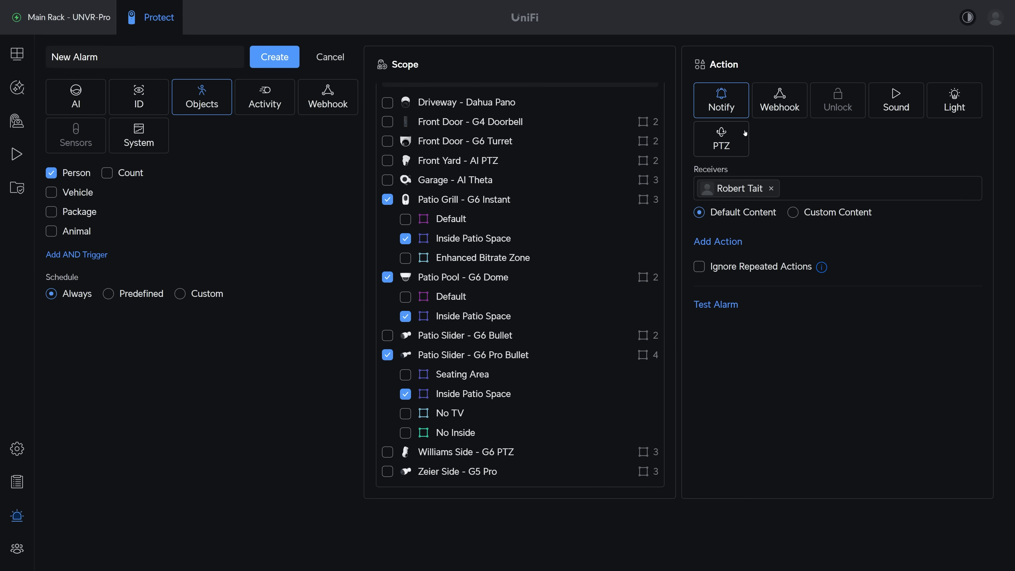
pyautogui.moveTo(104, 57); pyautogui.dragTo(40, 68)
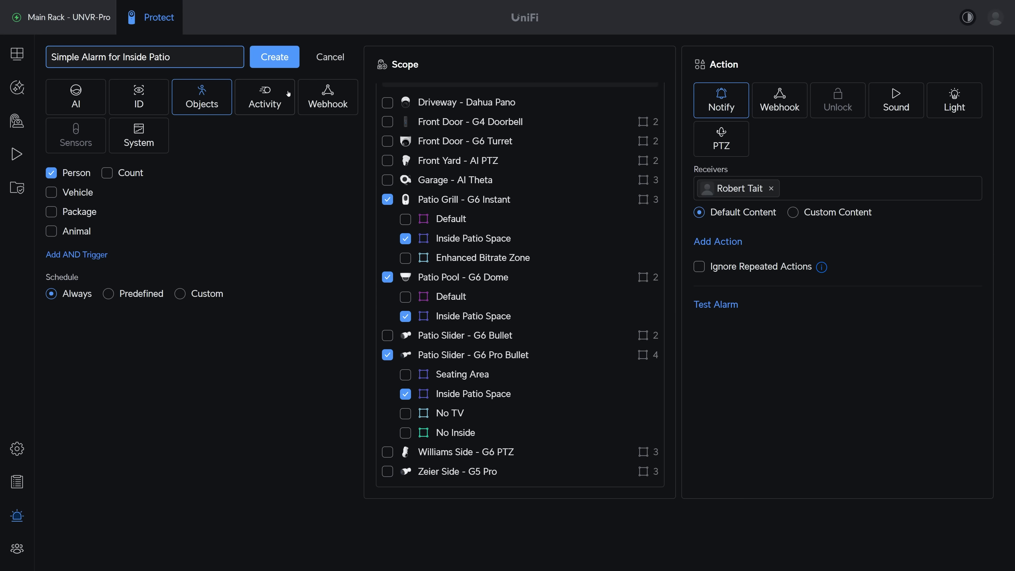
pyautogui.click(277, 56)
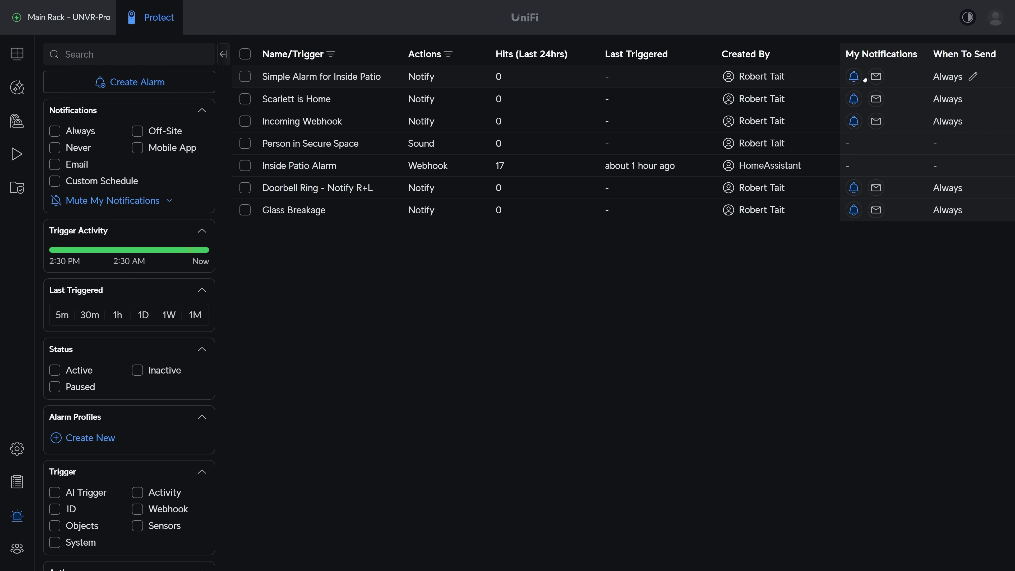
# Limit the patio alarm's notifications to While Everyone is Off-Site, then begin naming a home line-crossing alarm
pyautogui.click(973, 76)
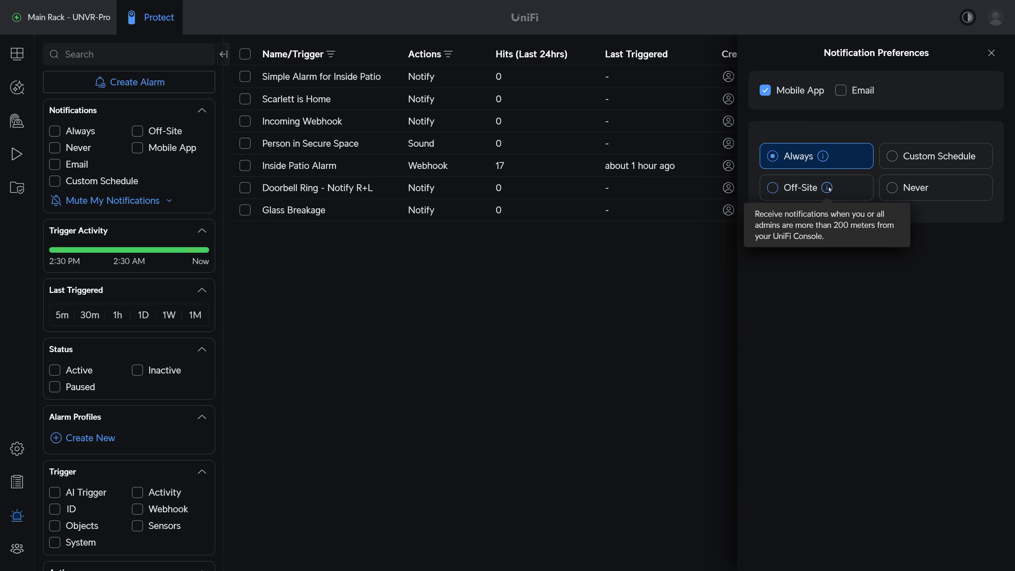
pyautogui.click(825, 188)
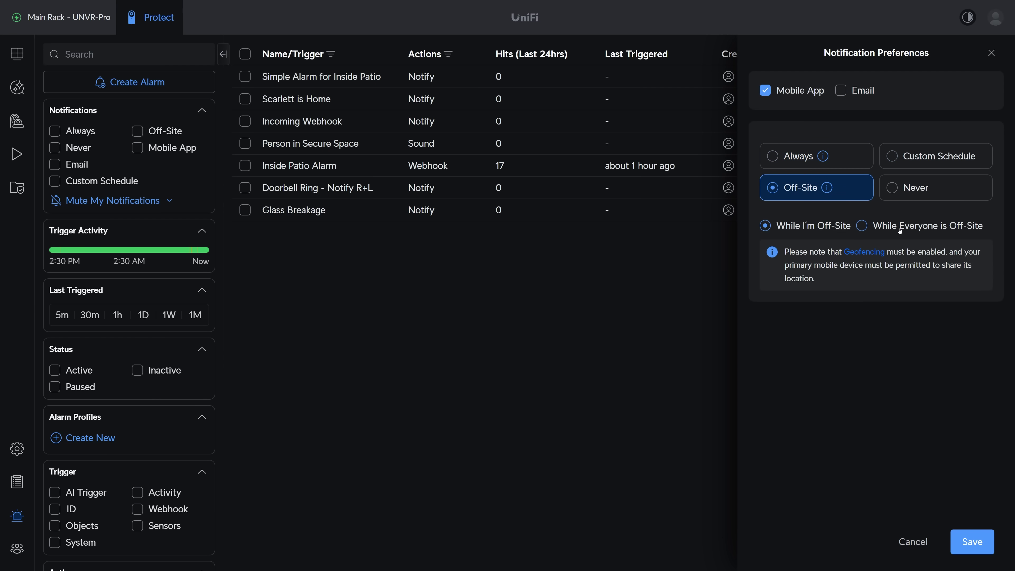
pyautogui.click(900, 228)
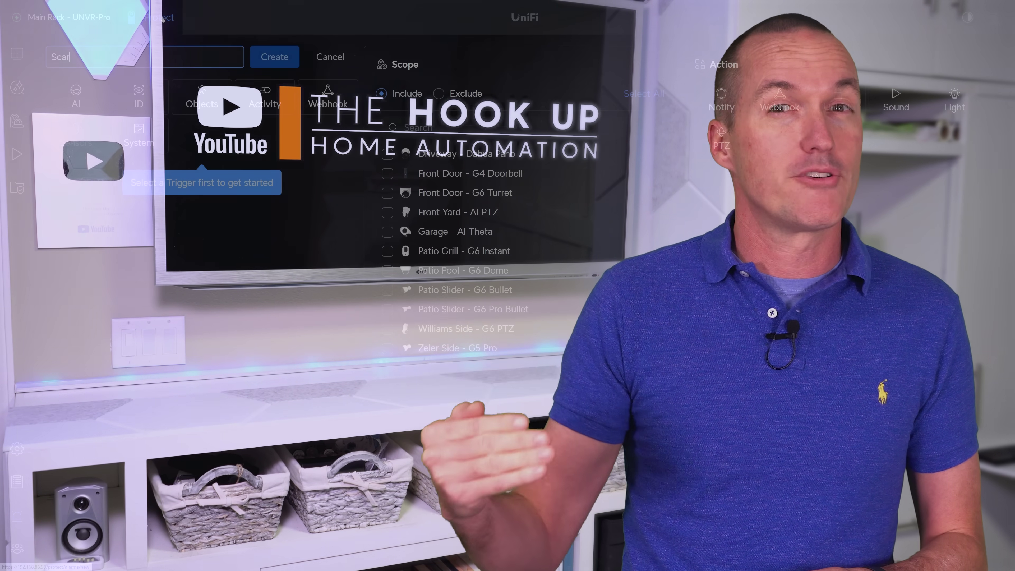
pyautogui.write('lett Home Line Crossing')
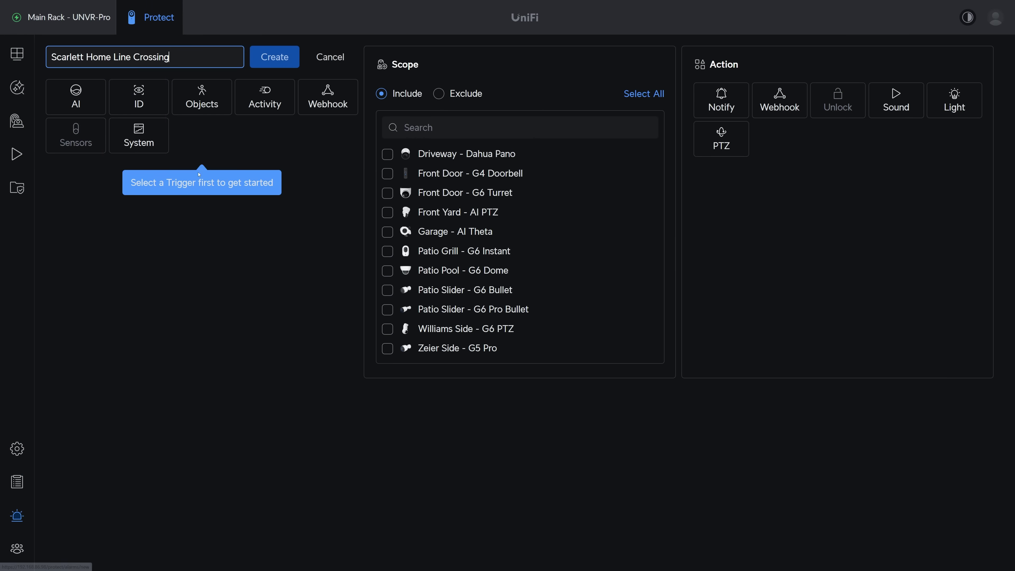
# Trigger on a family member's specific face on the Driveway, Front Door G4, Front Door G6 and Front Yard cameras
pyautogui.click(139, 97)
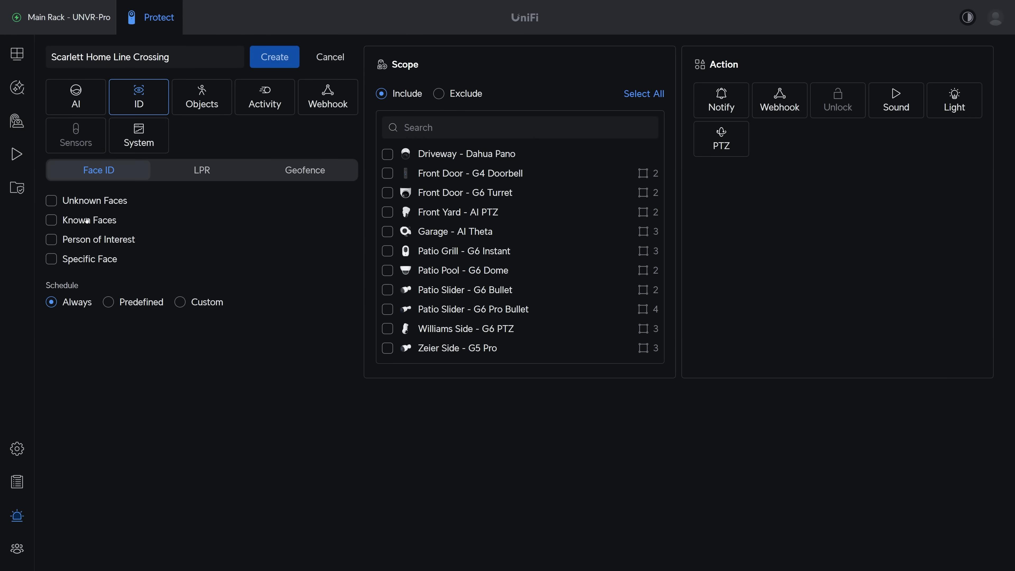
pyautogui.click(51, 259)
pyautogui.click(80, 388)
pyautogui.click(387, 154)
pyautogui.click(387, 173)
pyautogui.click(387, 232)
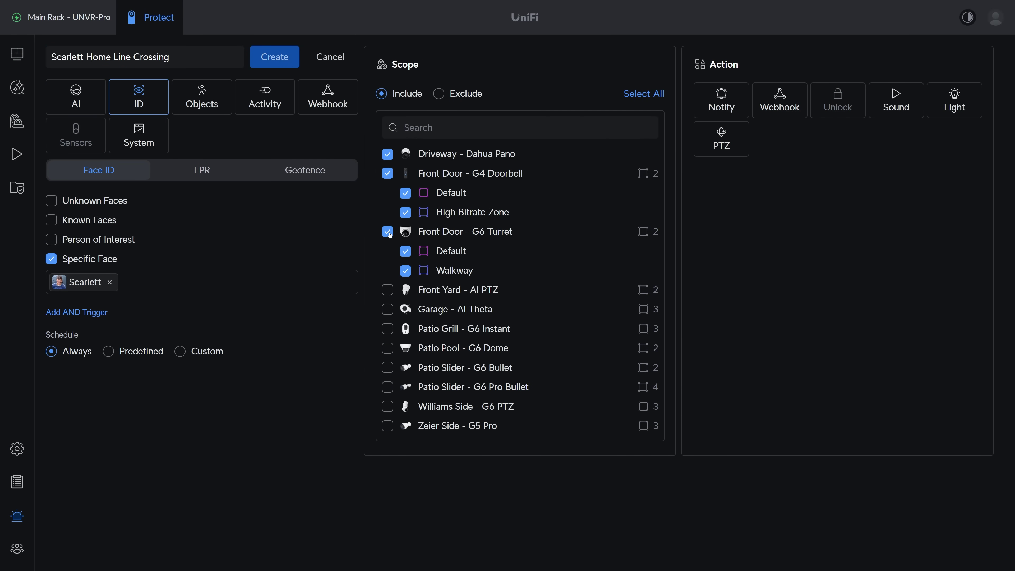
pyautogui.click(388, 290)
# Add an AND Line Crossing condition with only Entering House, within 3 sec, and a Notify action
pyautogui.click(80, 313)
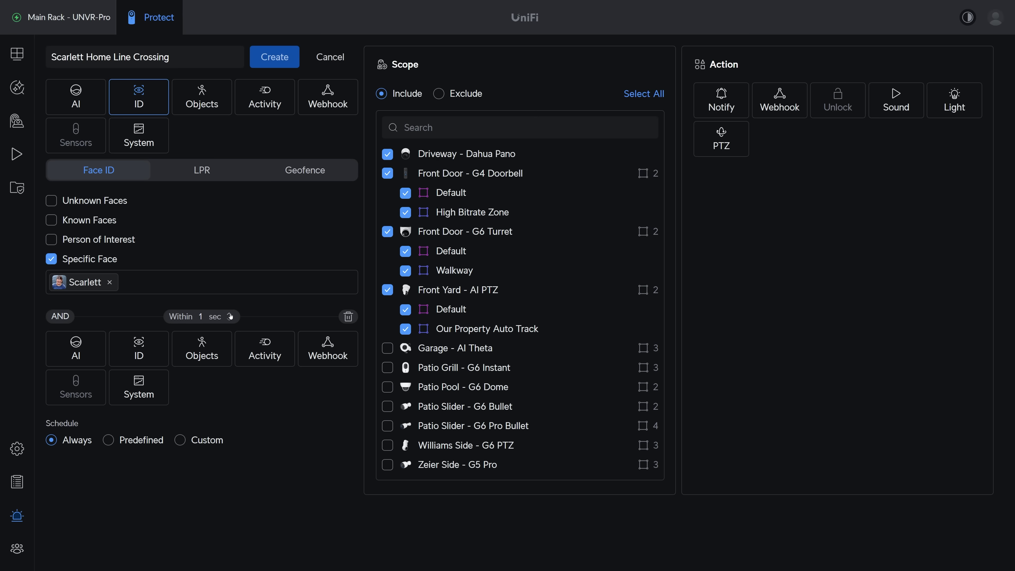
pyautogui.click(253, 351)
pyautogui.click(52, 425)
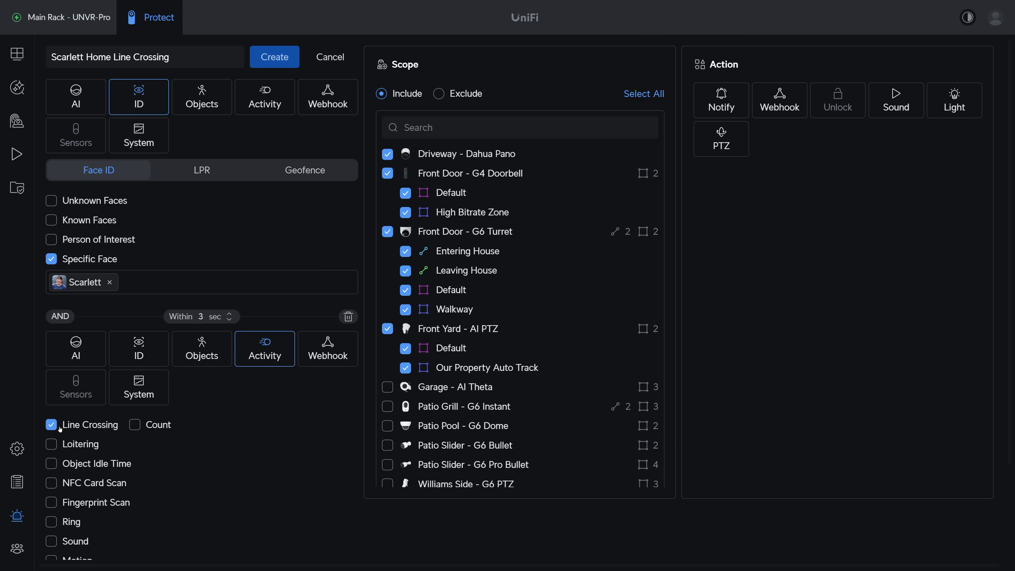
pyautogui.click(406, 270)
pyautogui.moveTo(408, 253)
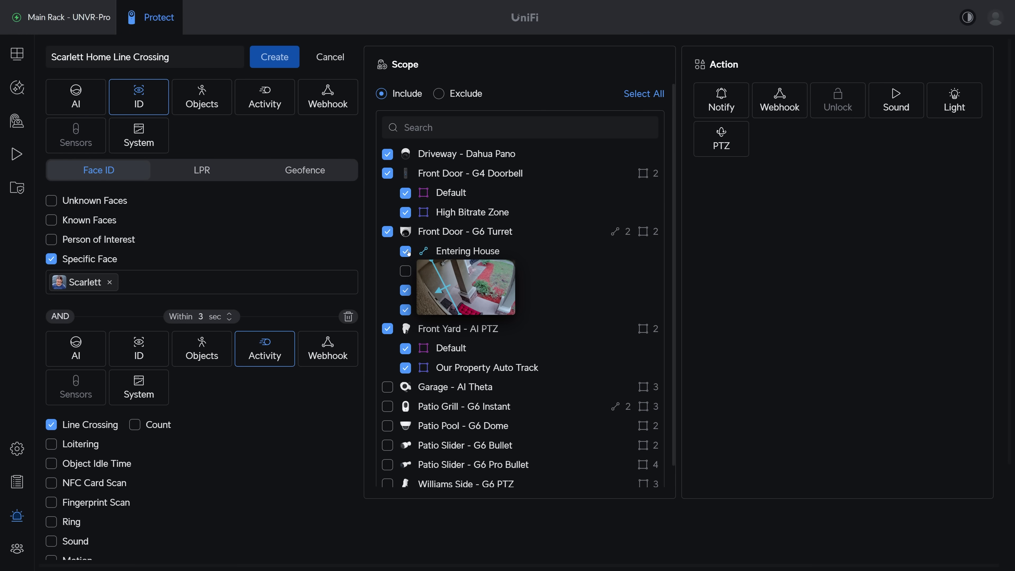
pyautogui.click(722, 100)
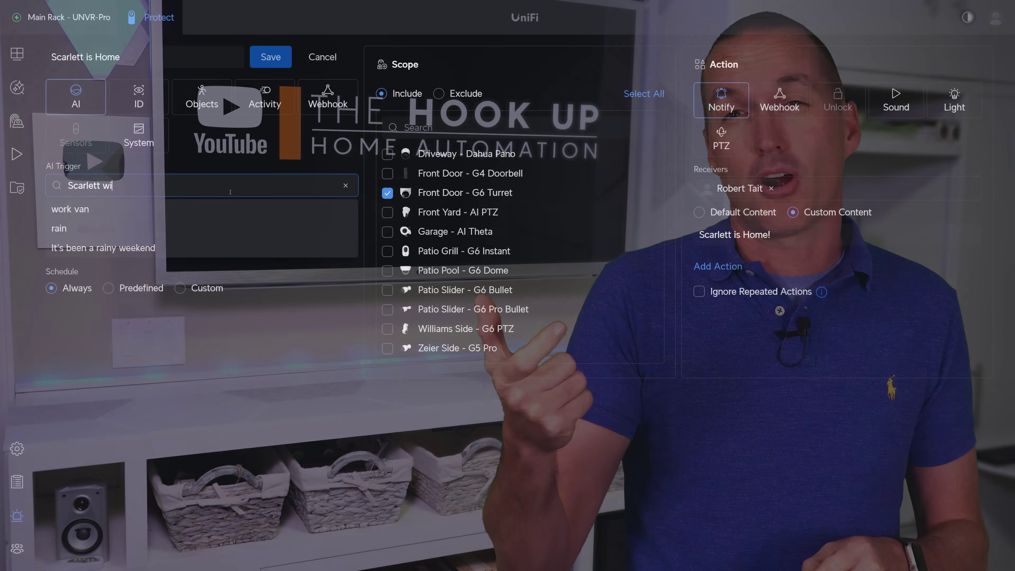
# Set an AI prompt trigger describing a person with a backpack and preview matching clips
pyautogui.write('lett with a backpack')
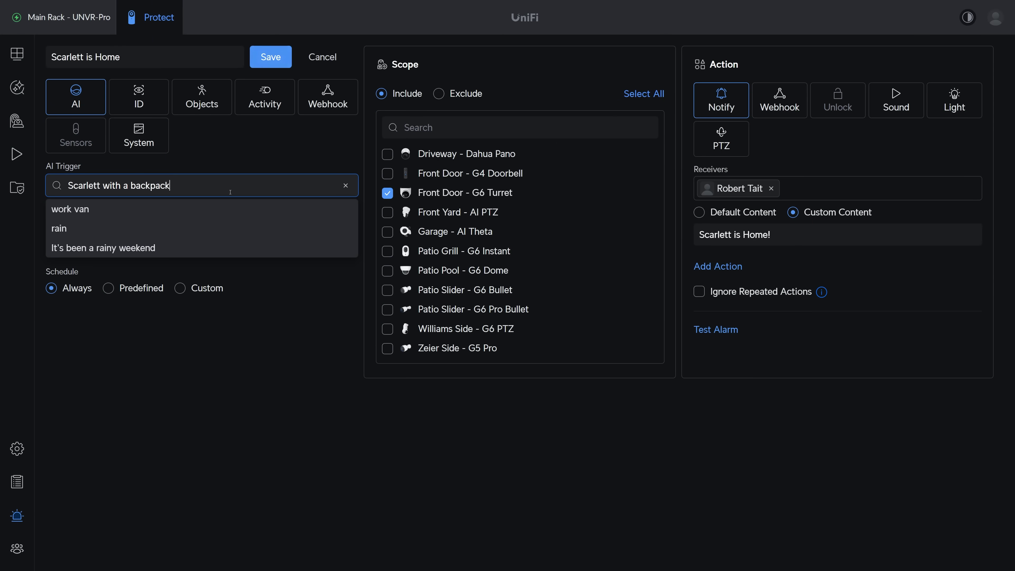
pyautogui.click(262, 161)
pyautogui.click(275, 226)
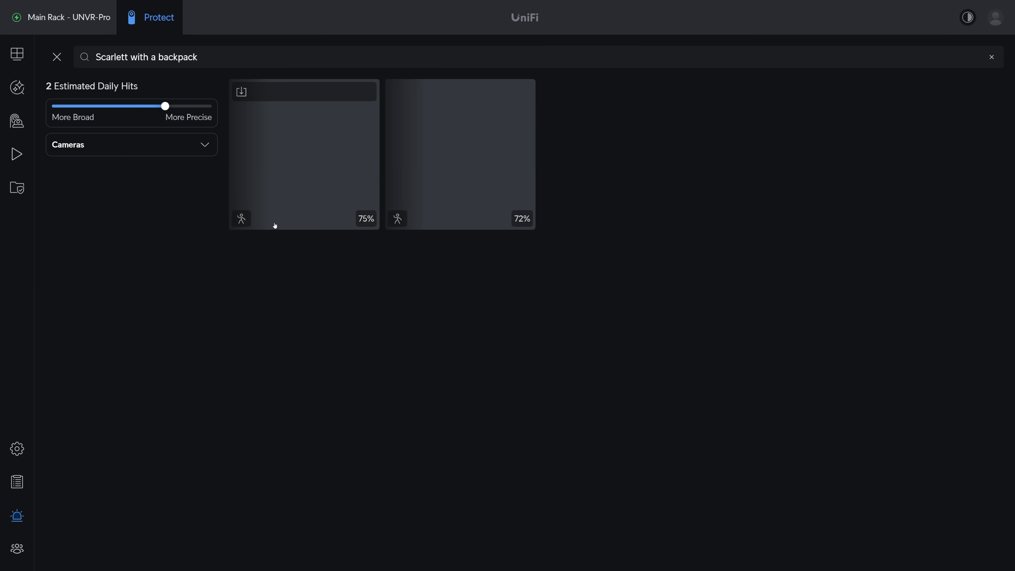
pyautogui.press('Escape')
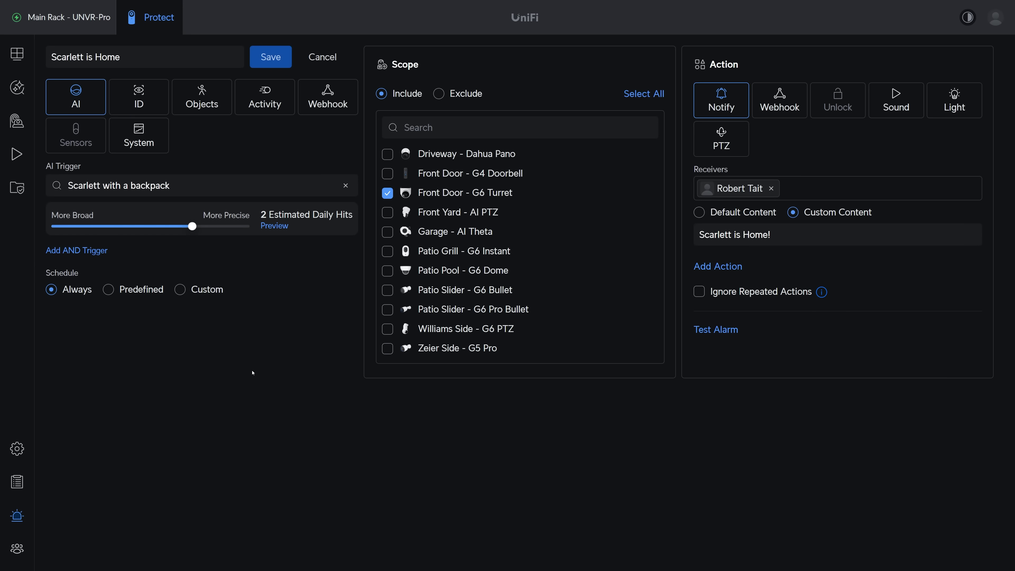
# Restrict the alarm to the predefined After School schedule
pyautogui.click(133, 290)
pyautogui.click(328, 314)
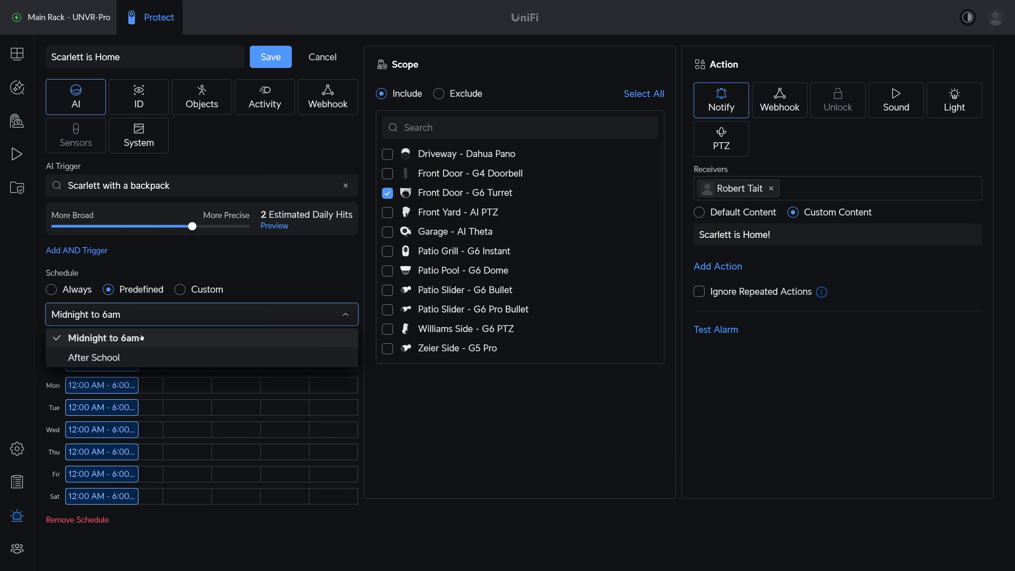
pyautogui.click(332, 356)
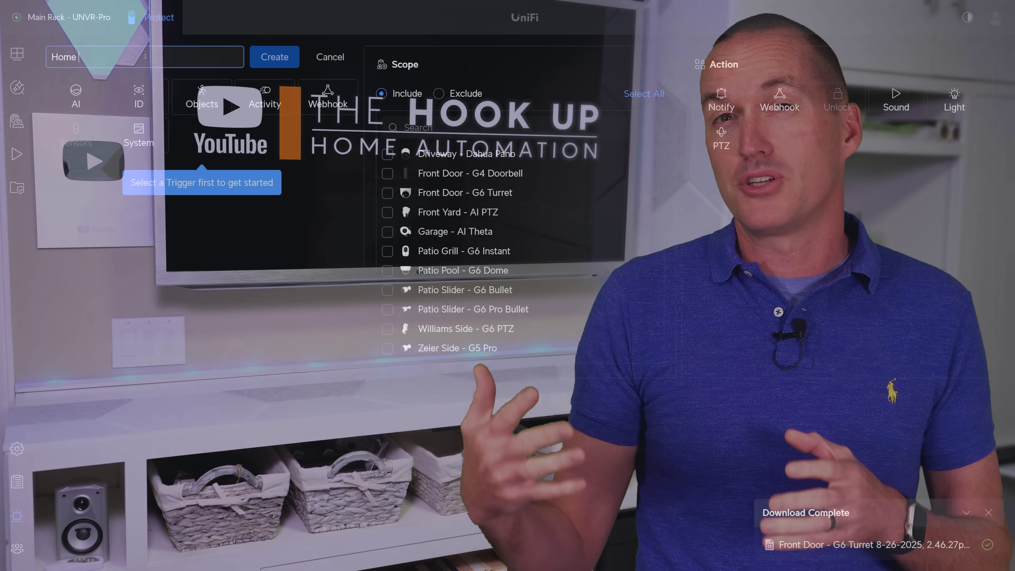
# Complete the alarm name as 'Home Assistant Inside Patio Webhook'
pyautogui.write('Assistant Inside Patio Webhook')
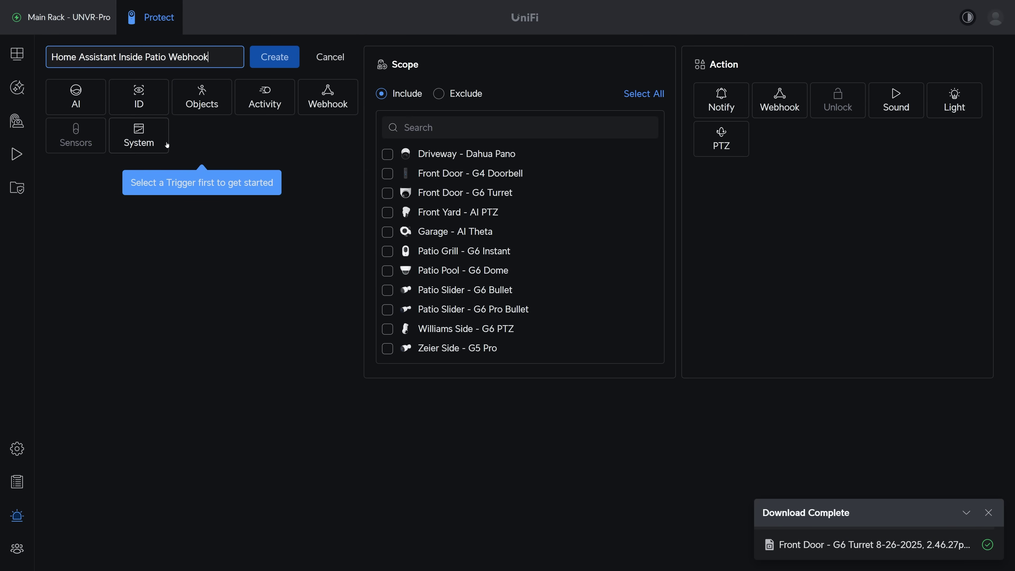
# Trigger the alarm on Person in the Patio Grill, Patio Pool and Patio Slider Inside Patio Space zones, with a Webhook action
pyautogui.click(194, 101)
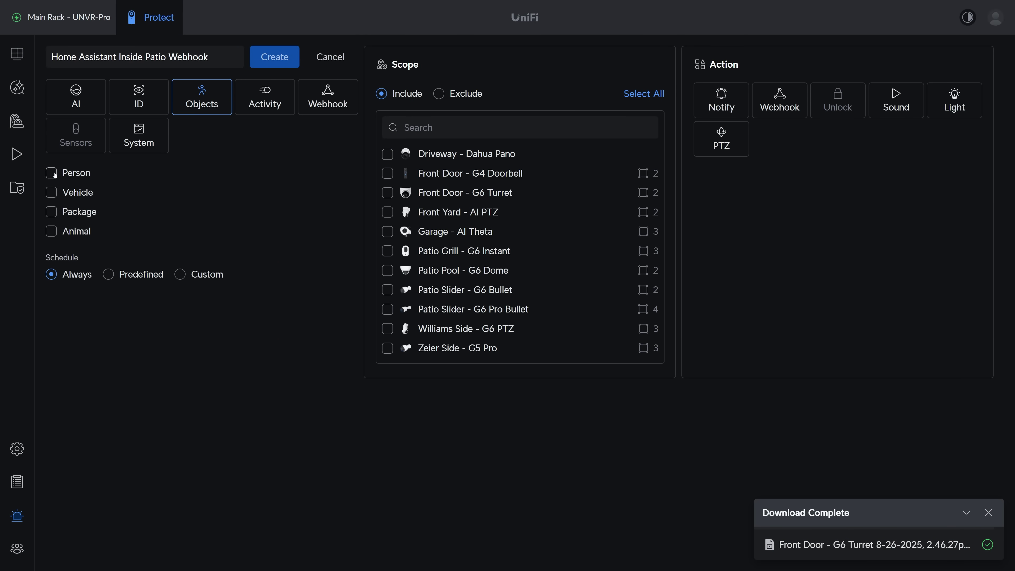
pyautogui.click(52, 173)
pyautogui.click(387, 251)
pyautogui.click(405, 270)
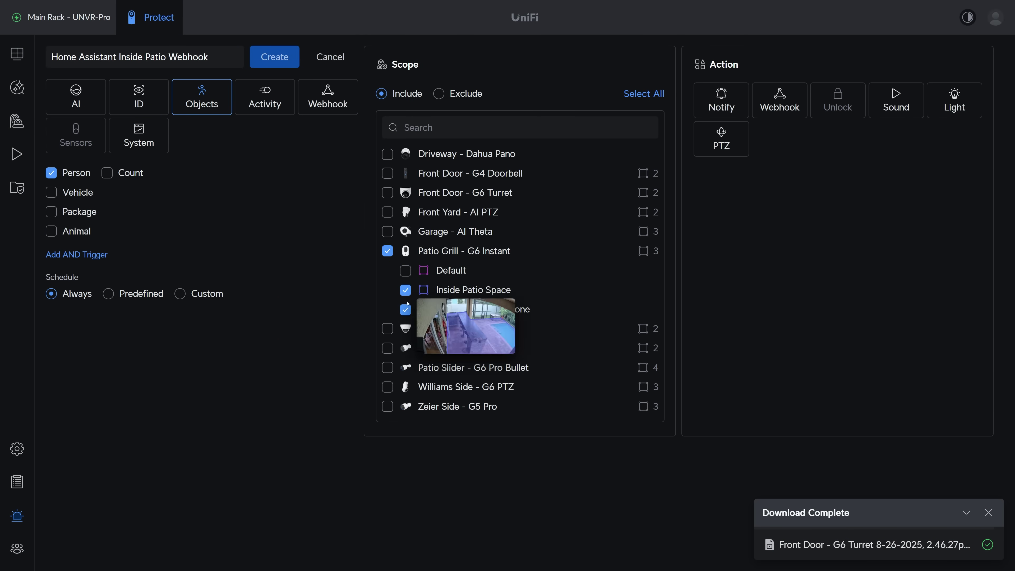
pyautogui.click(406, 309)
pyautogui.click(387, 328)
pyautogui.click(406, 348)
pyautogui.click(388, 407)
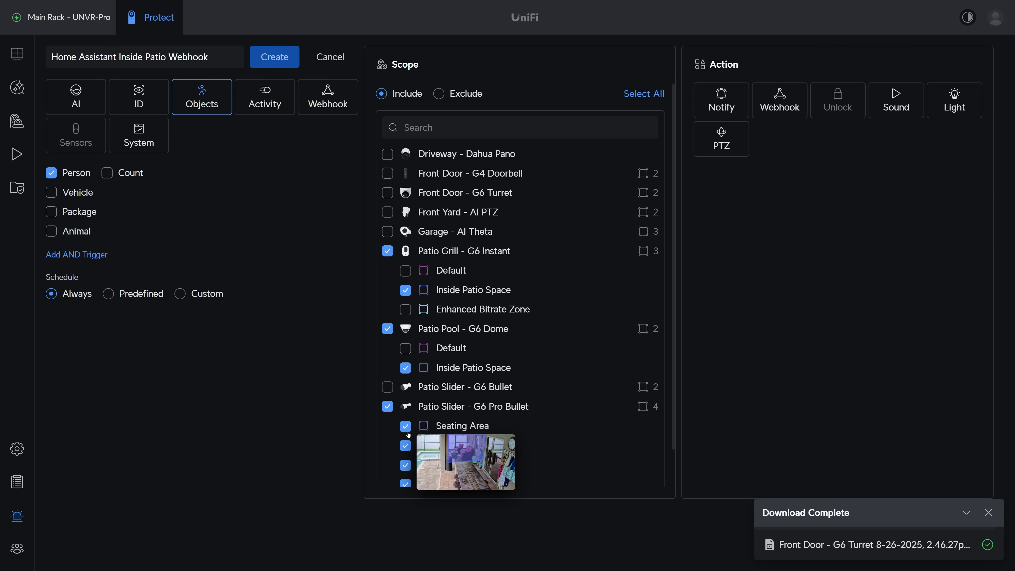
pyautogui.click(406, 446)
pyautogui.scroll(-1, 405, 445)
pyautogui.click(793, 104)
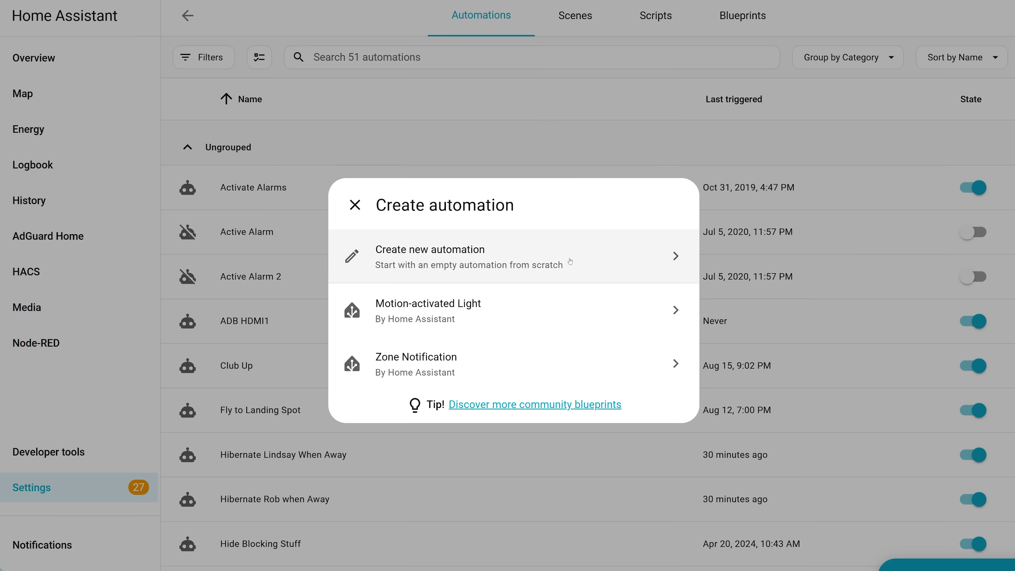
# Create a new Home Assistant automation with a Webhook trigger and copy its webhook ID
pyautogui.click(560, 261)
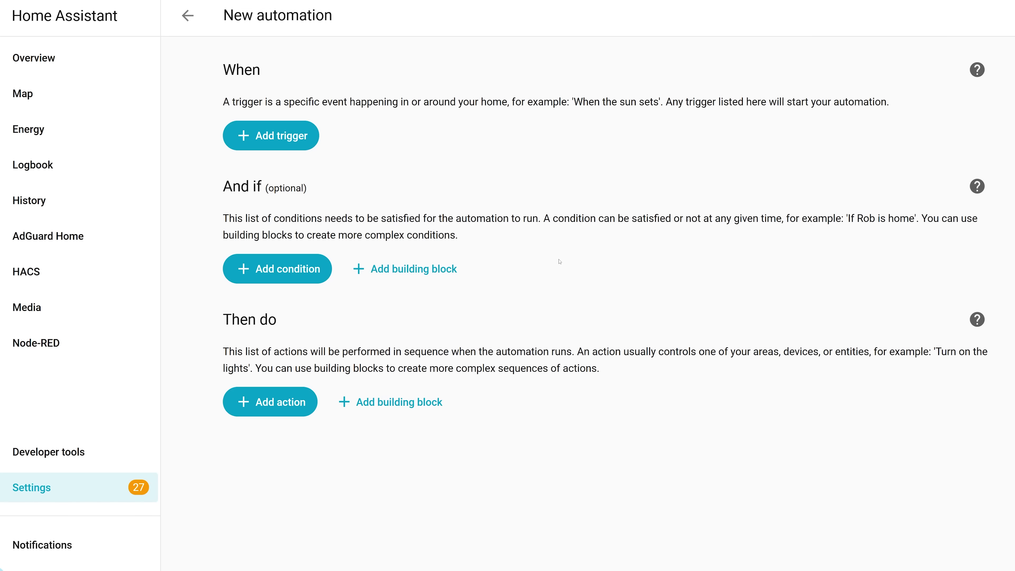
pyautogui.click(265, 135)
pyautogui.write('web')
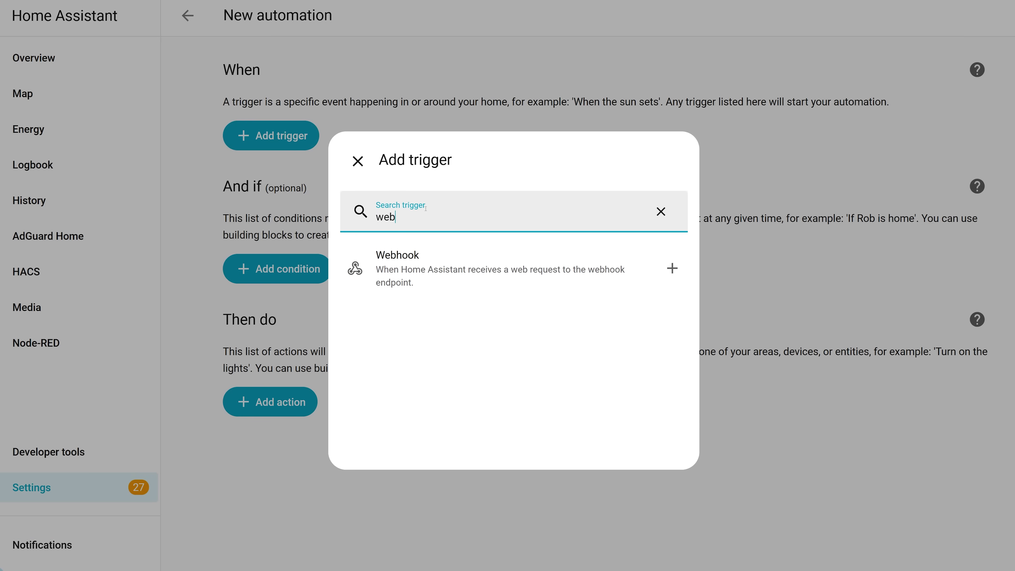
pyautogui.click(411, 264)
pyautogui.click(268, 168)
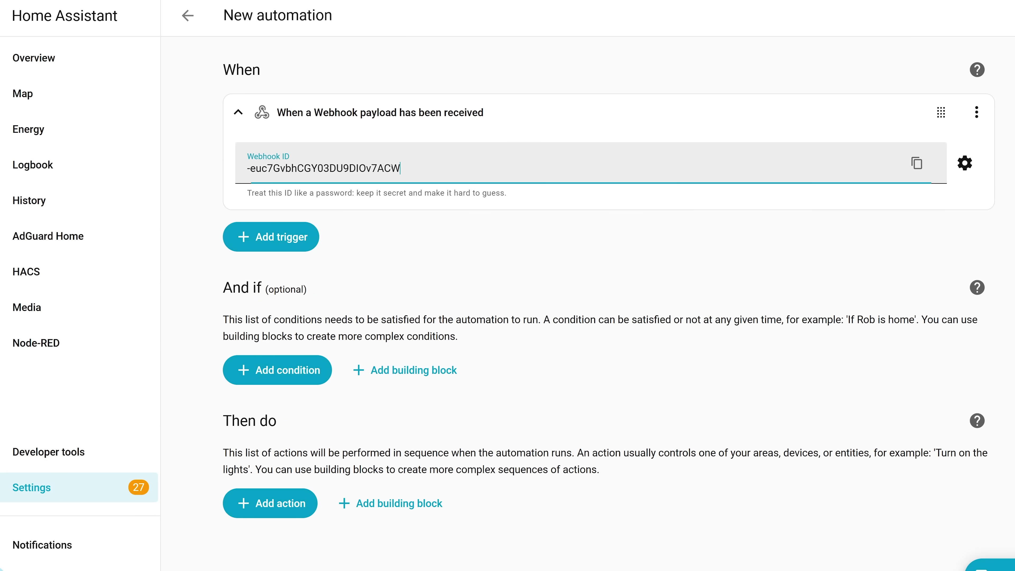
pyautogui.tripleClick(268, 168)
pyautogui.rightClick(267, 167)
pyautogui.click(342, 208)
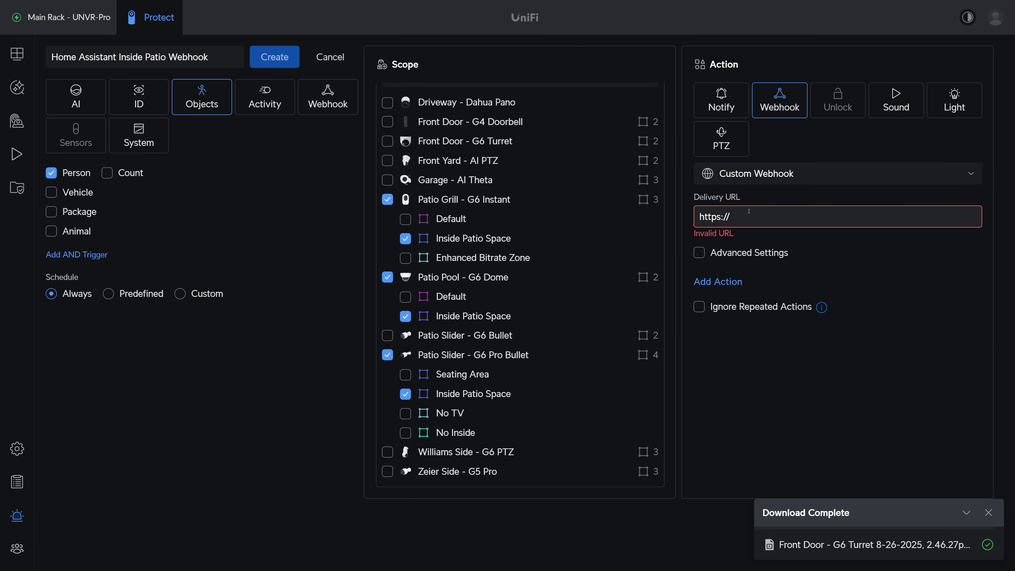
pyautogui.click(749, 211)
pyautogui.write('https://192.168.86.168:8123/api/webhook/')
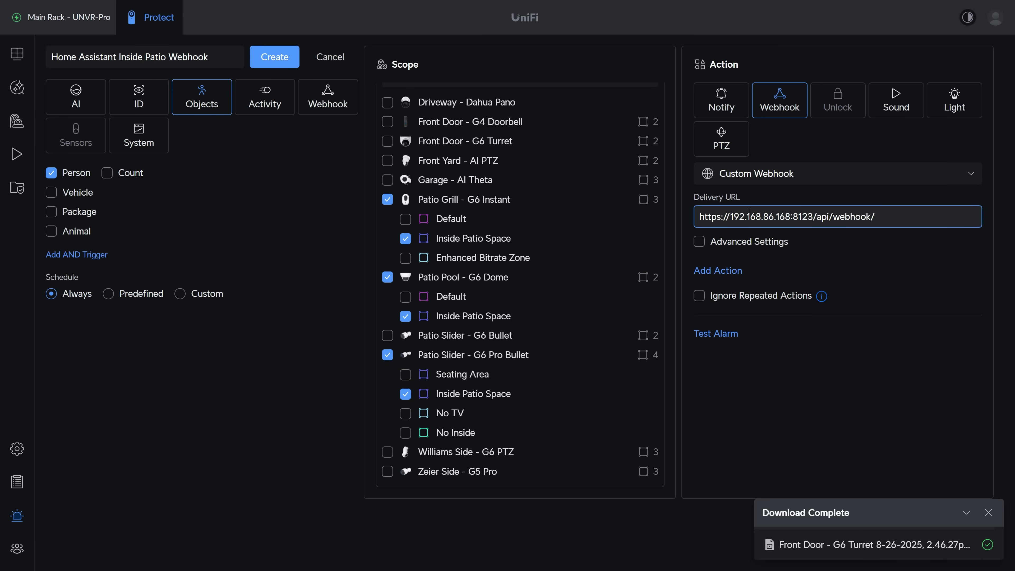
pyautogui.hotkey('ctrl', 'v')
pyautogui.click(869, 380)
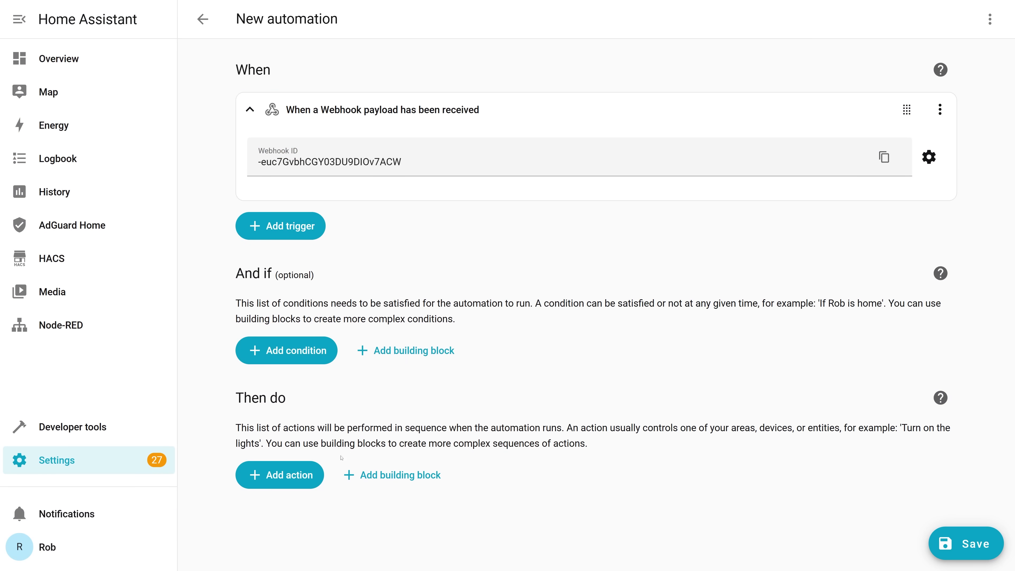
# Add a State condition requiring the Exterior Notifications entity to be On
pyautogui.click(286, 350)
pyautogui.click(363, 284)
pyautogui.click(390, 299)
pyautogui.click(396, 381)
pyautogui.write('exterior')
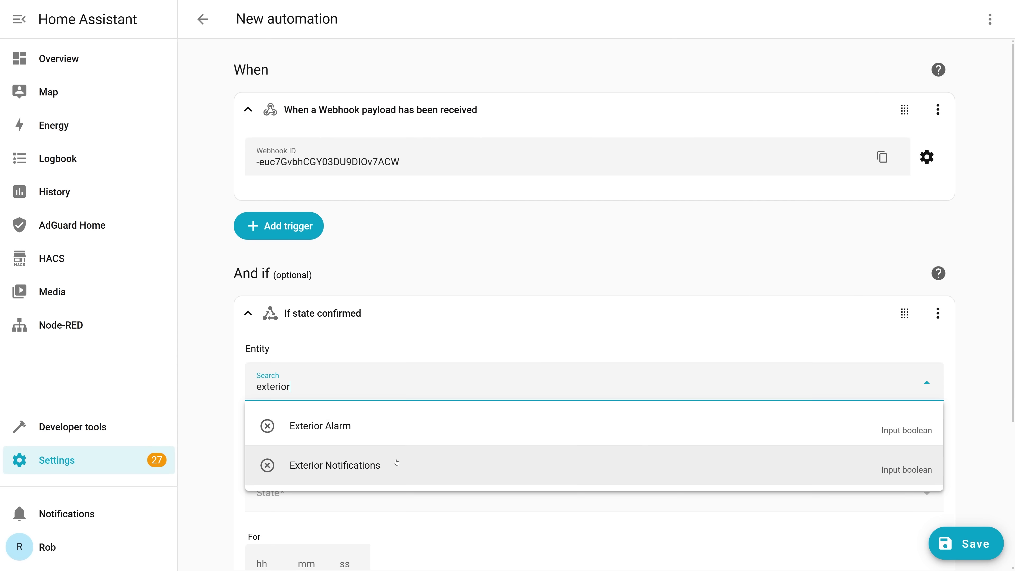
pyautogui.click(397, 463)
pyautogui.click(409, 416)
pyautogui.press('Down')
pyautogui.press('Return')
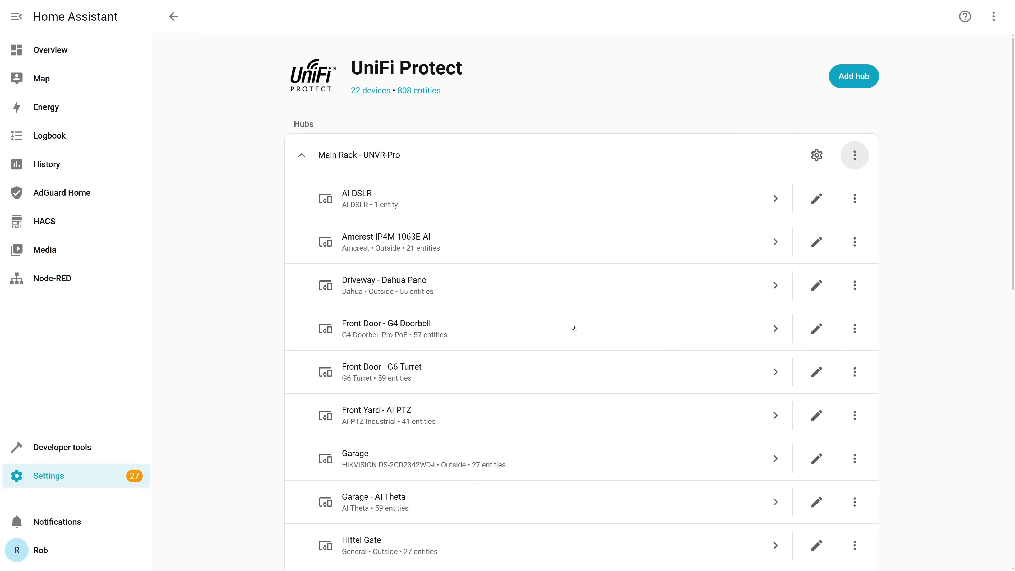
# Open the Patio Slider - G6 Pro Bullet device page and view, then close, its High resolution channel feed
pyautogui.scroll(-15, 574, 329)
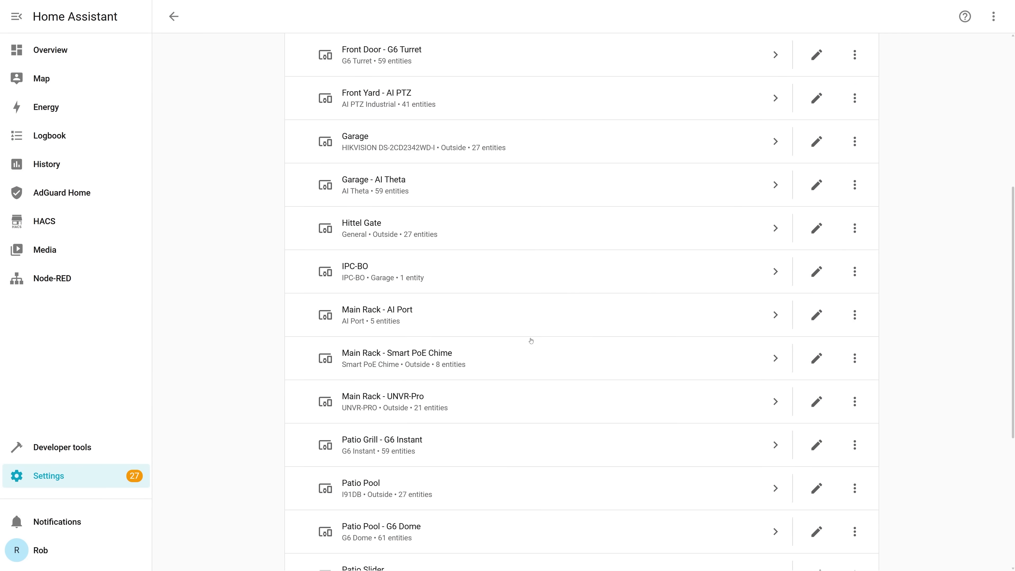
pyautogui.click(400, 390)
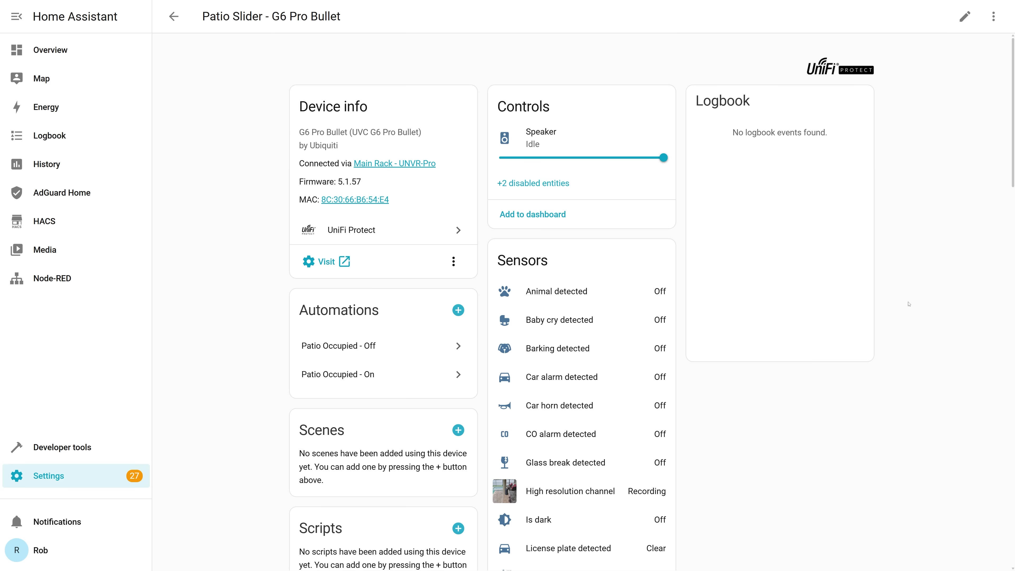
pyautogui.scroll(-5, 922, 308)
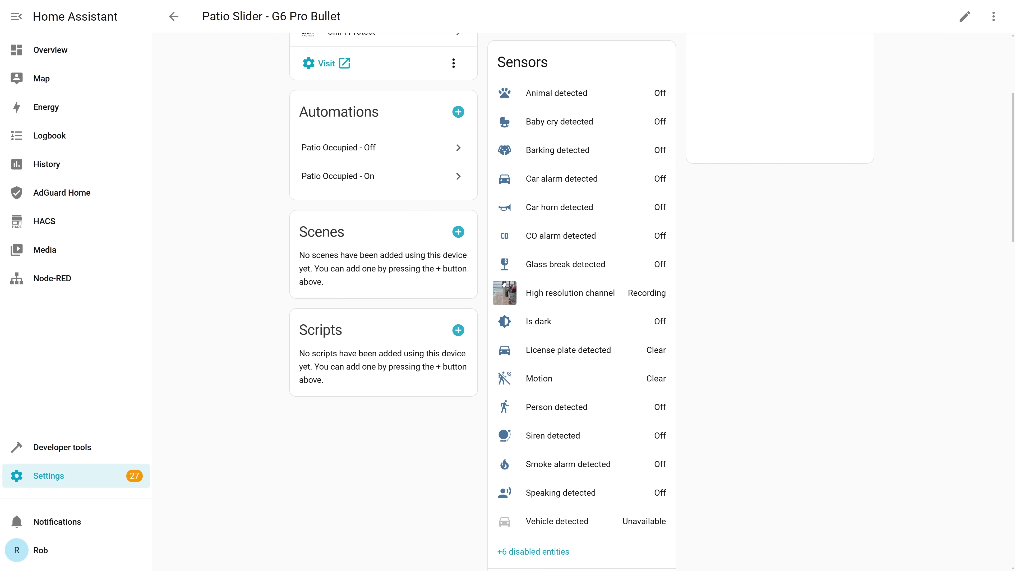
pyautogui.click(504, 284)
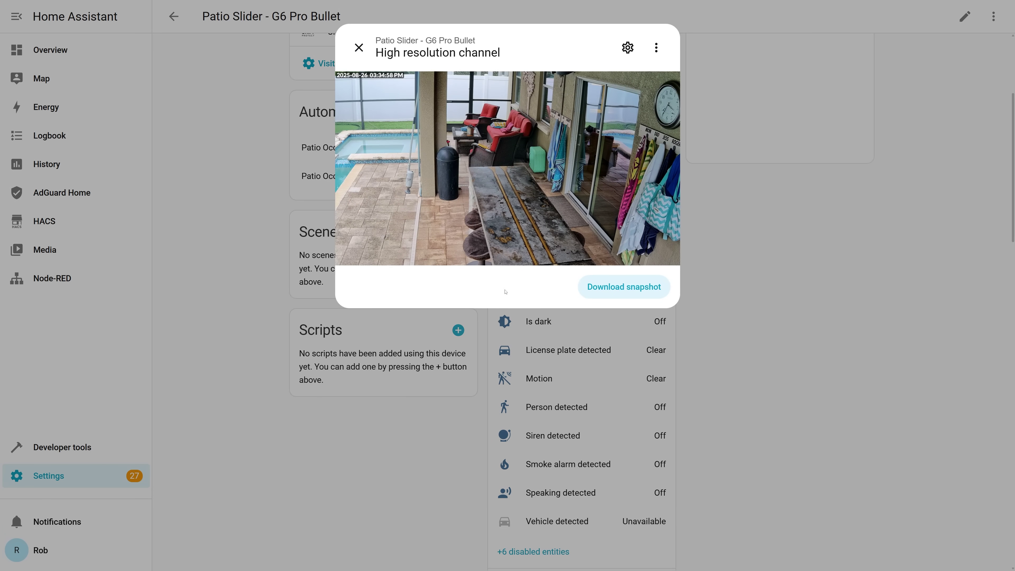
pyautogui.click(788, 349)
pyautogui.scroll(-12, 790, 349)
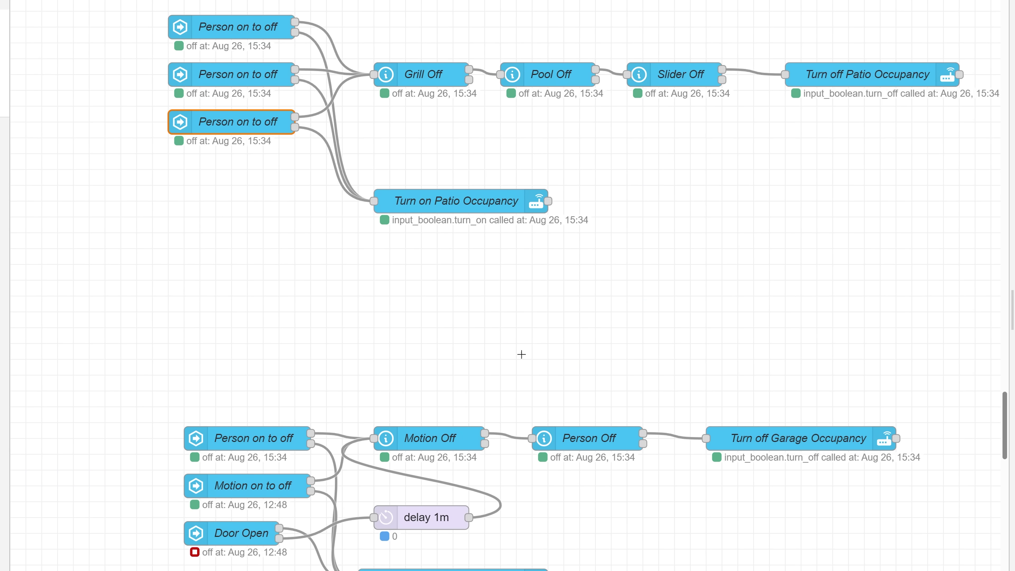
pyautogui.click(468, 203)
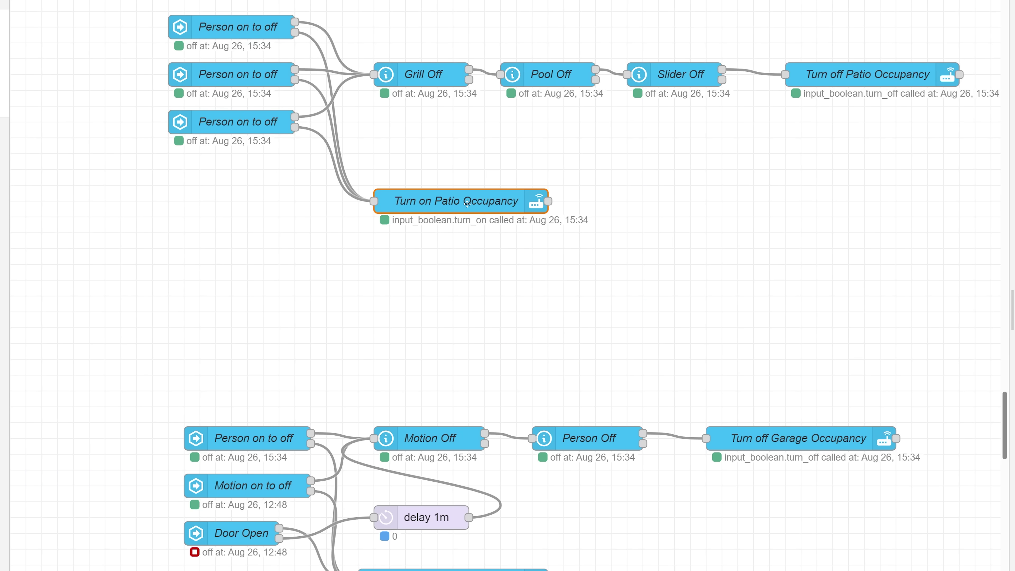
pyautogui.click(903, 73)
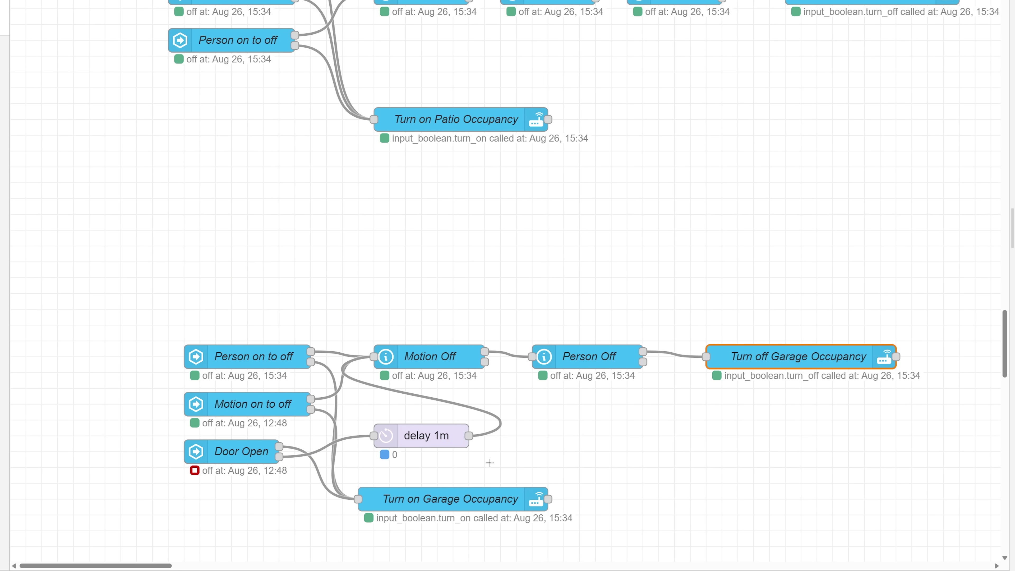
pyautogui.click(454, 499)
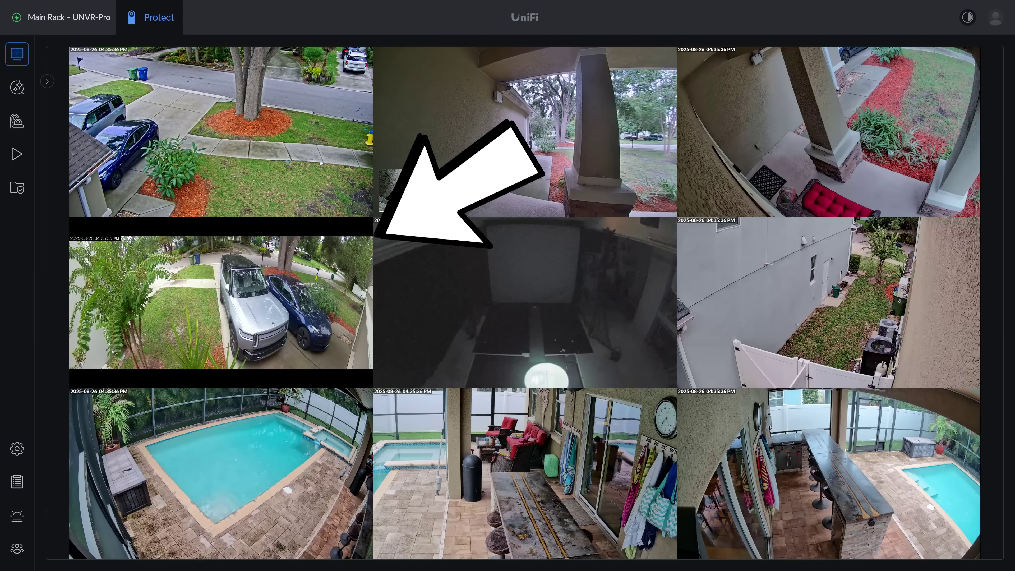
pyautogui.click(210, 292)
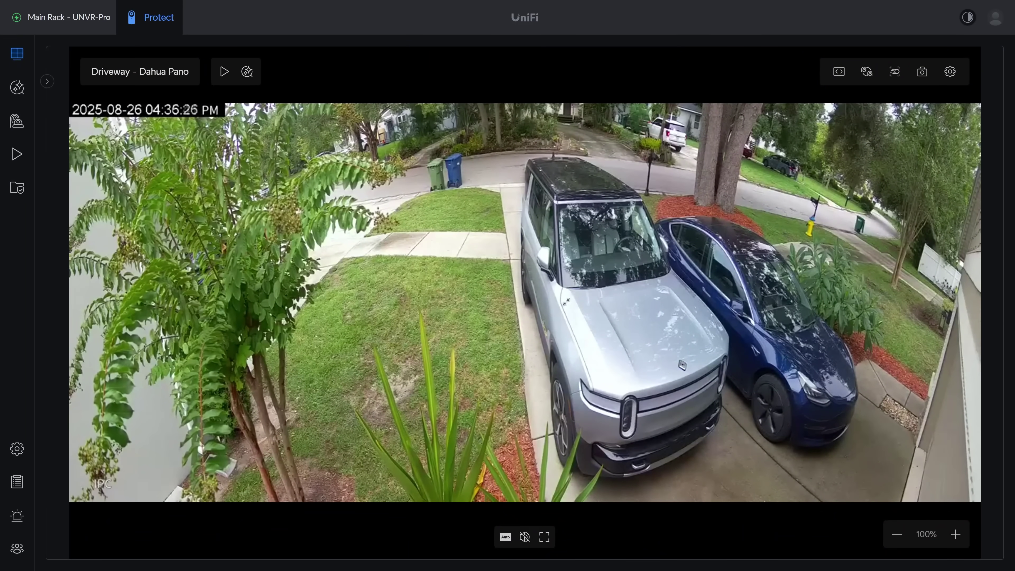
pyautogui.scroll(5, 678, 245)
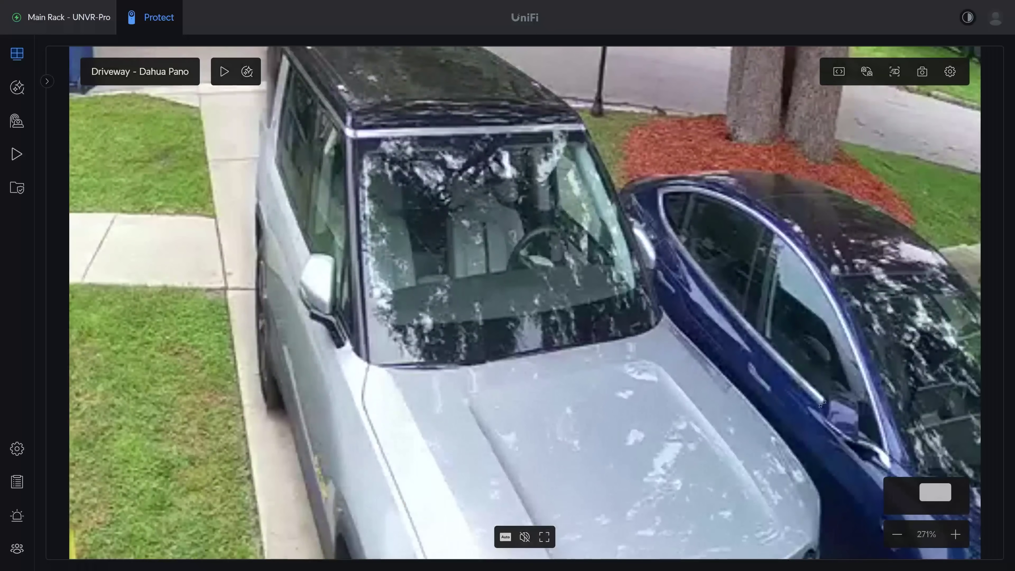
pyautogui.moveTo(930, 492); pyautogui.dragTo(954, 500)
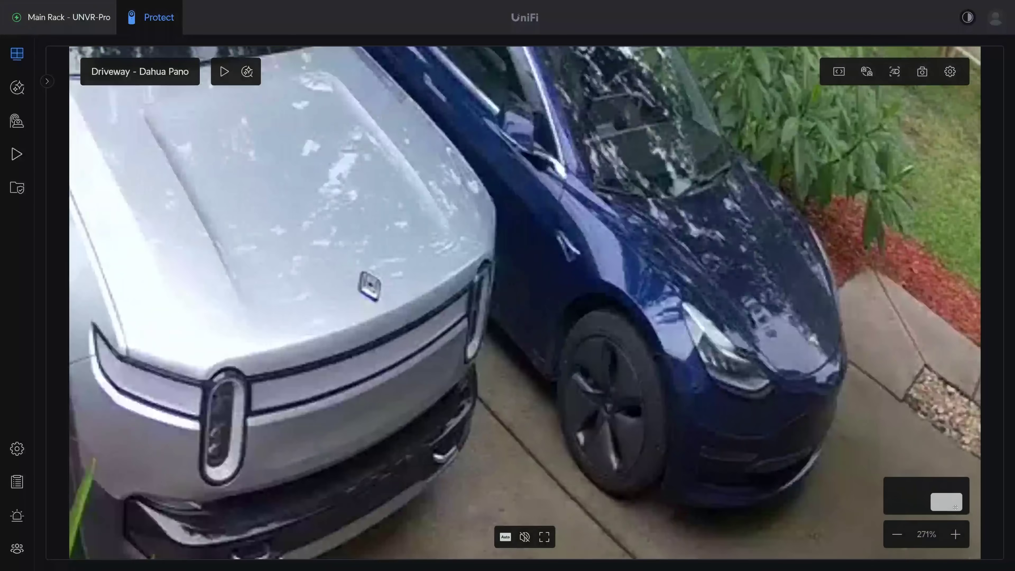
pyautogui.scroll(-5, 656, 410)
pyautogui.click(539, 326)
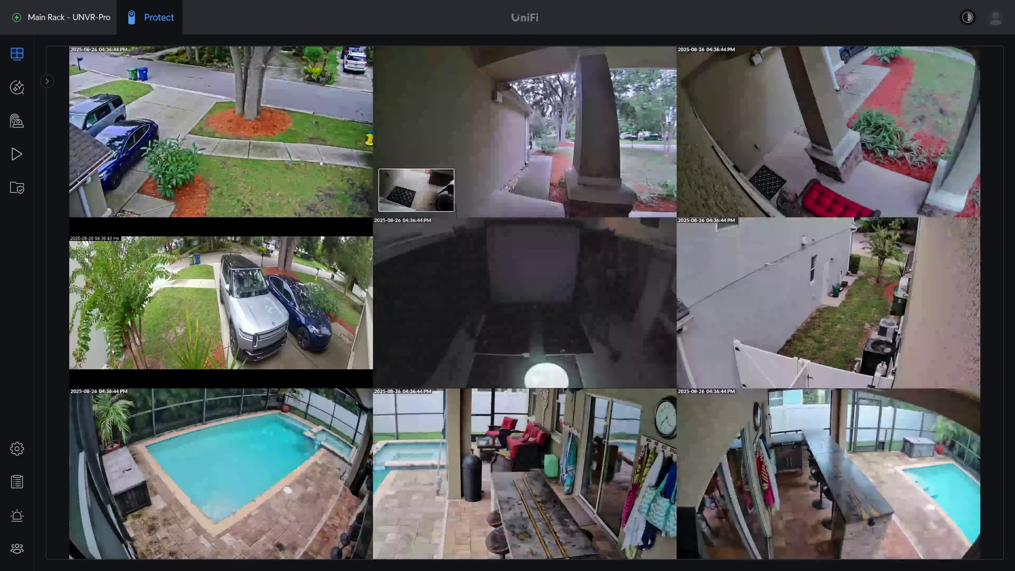